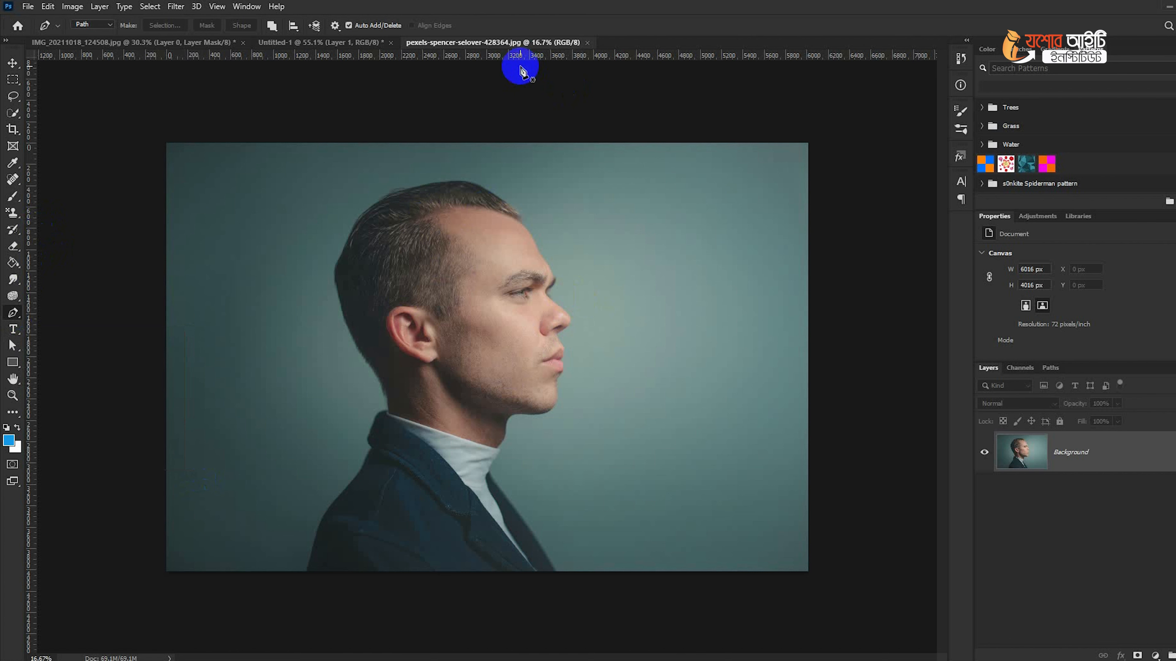
Step: Close the Untitled-1 and IMG_20211018_124508.jpg documents, keeping only the portrait photo open
left_click(182, 45)
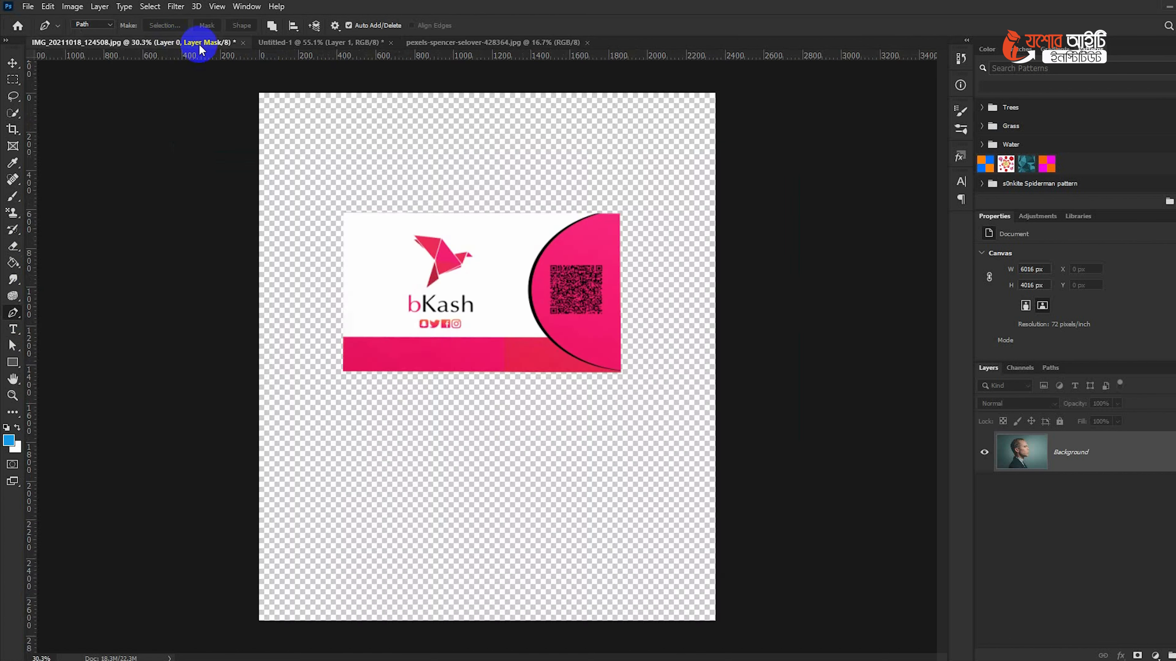
left_click(320, 43)
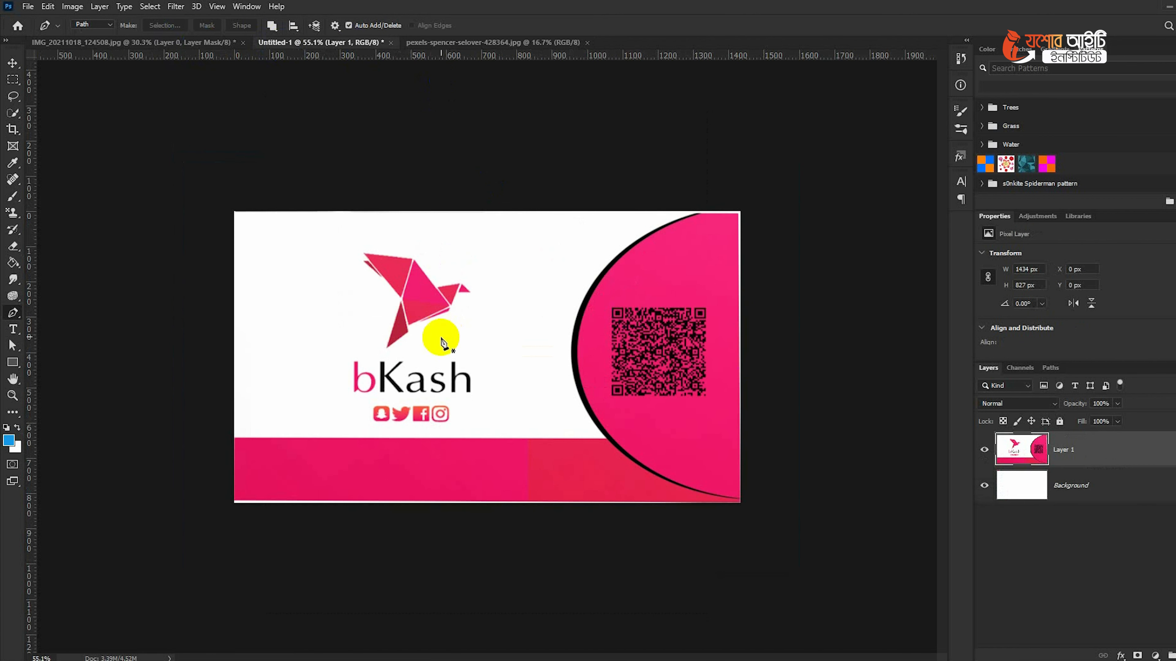
left_click(392, 43)
left_click(602, 250)
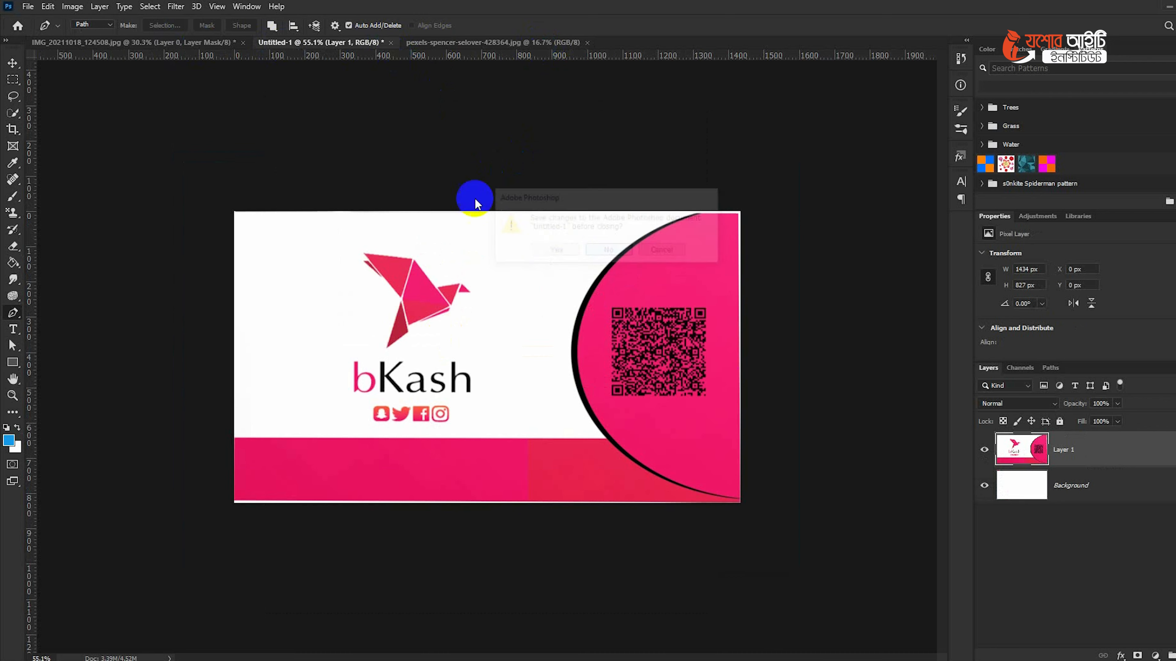
left_click(243, 43)
left_click(557, 246)
Step: Switch to the Move tool and close the portrait photo document
left_click(13, 62)
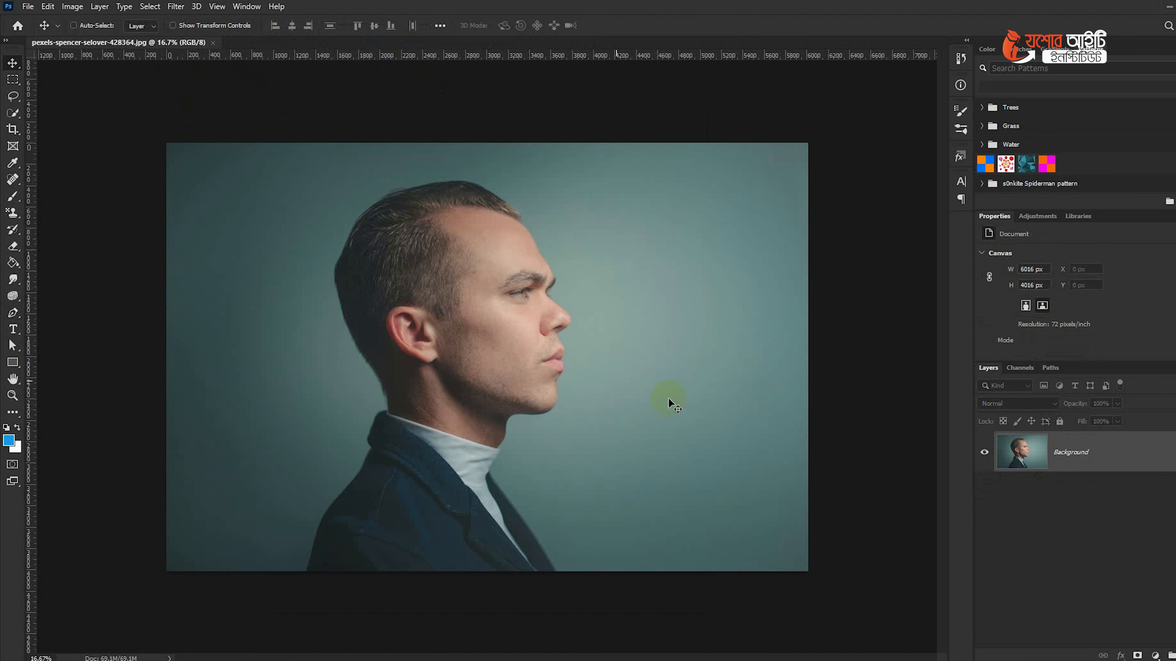
left_click(383, 318)
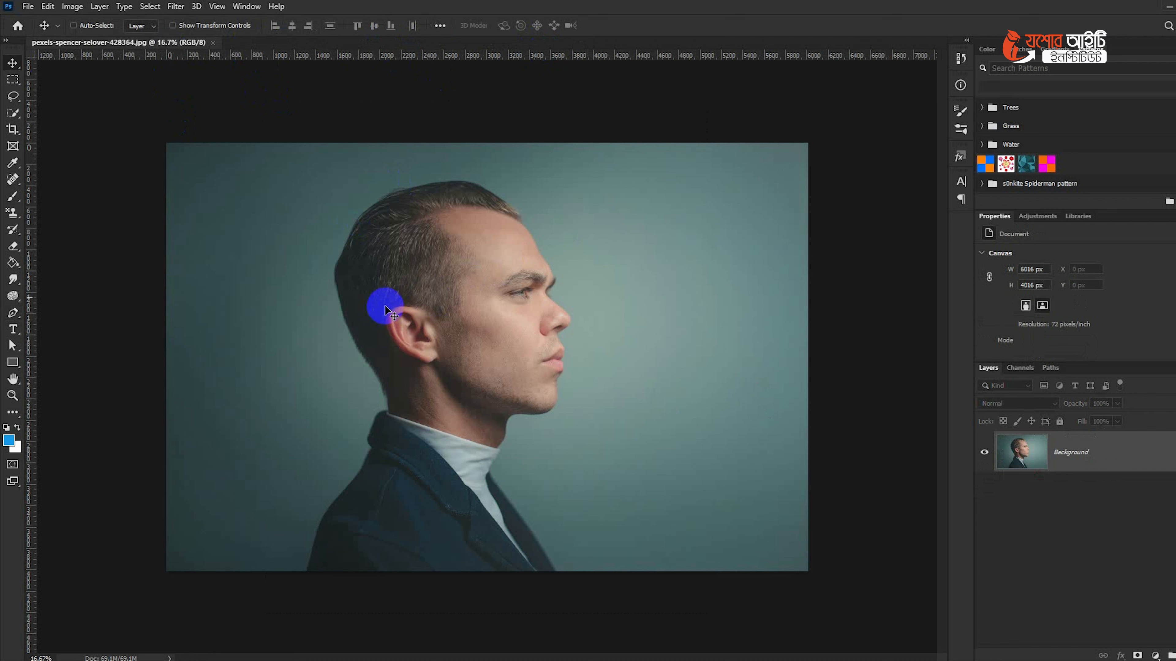
left_click(209, 43)
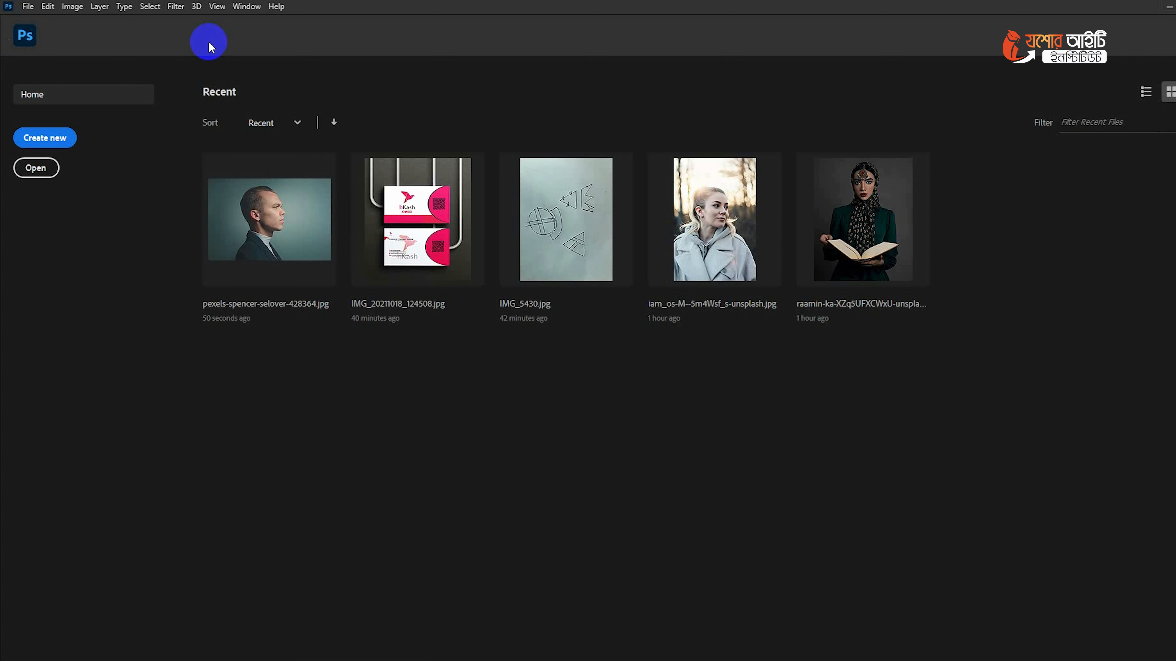
Step: Try placing the portrait photo in a new 1434 x 827 px document made from the Clipboard preset
left_click(63, 137)
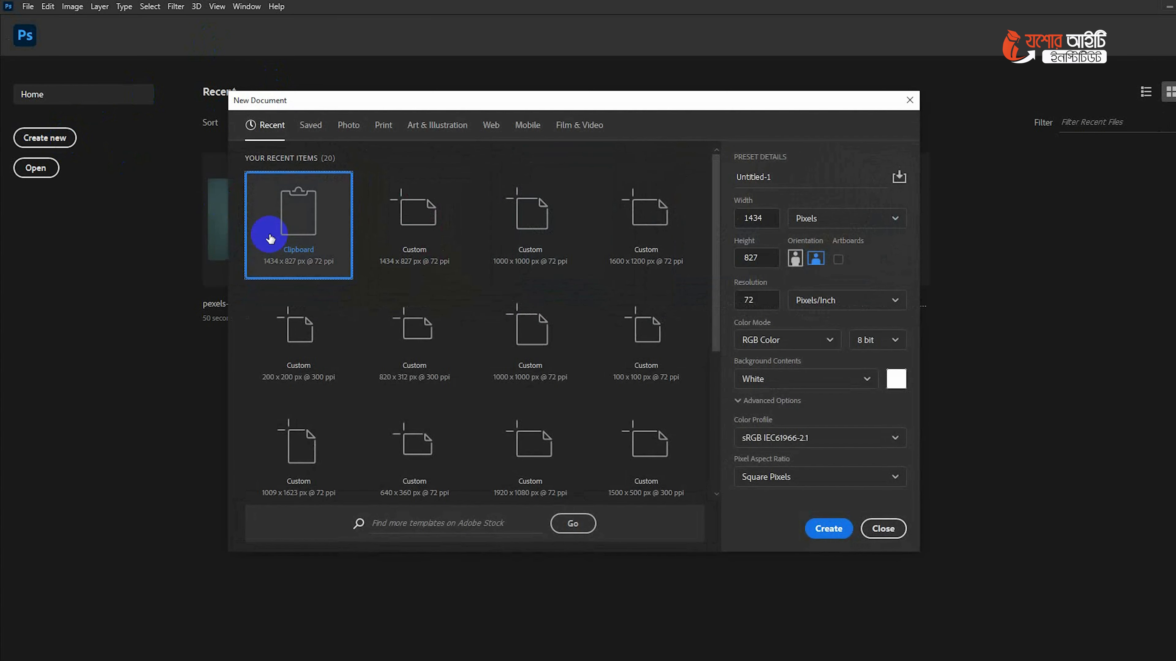
double_click(304, 237)
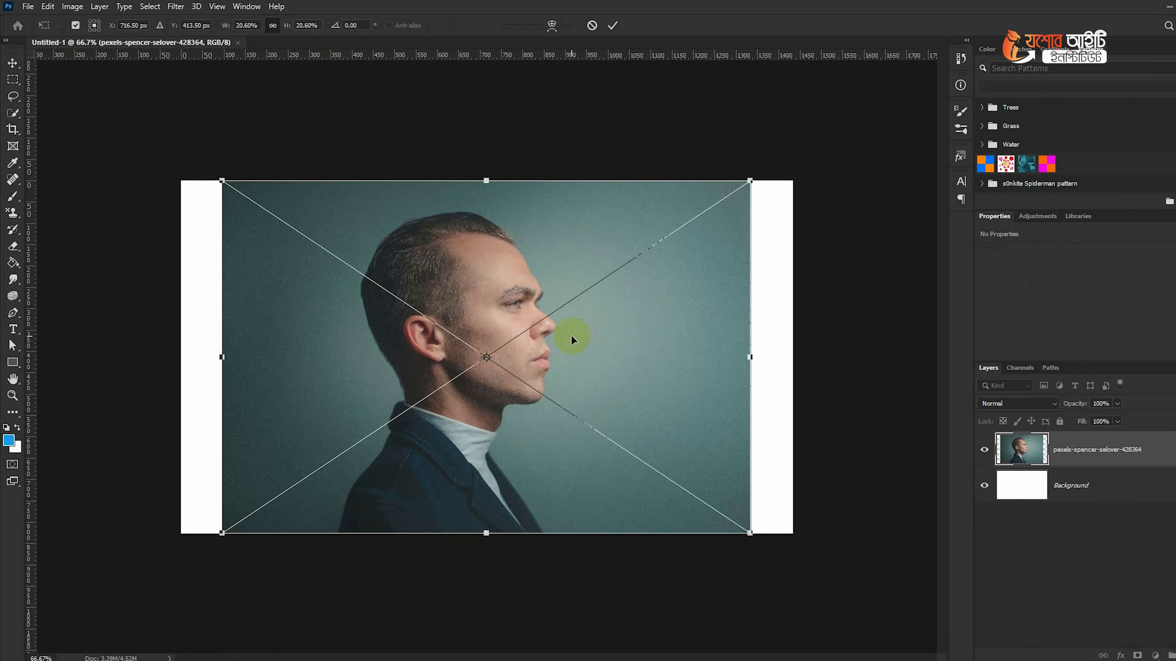
left_click(612, 26)
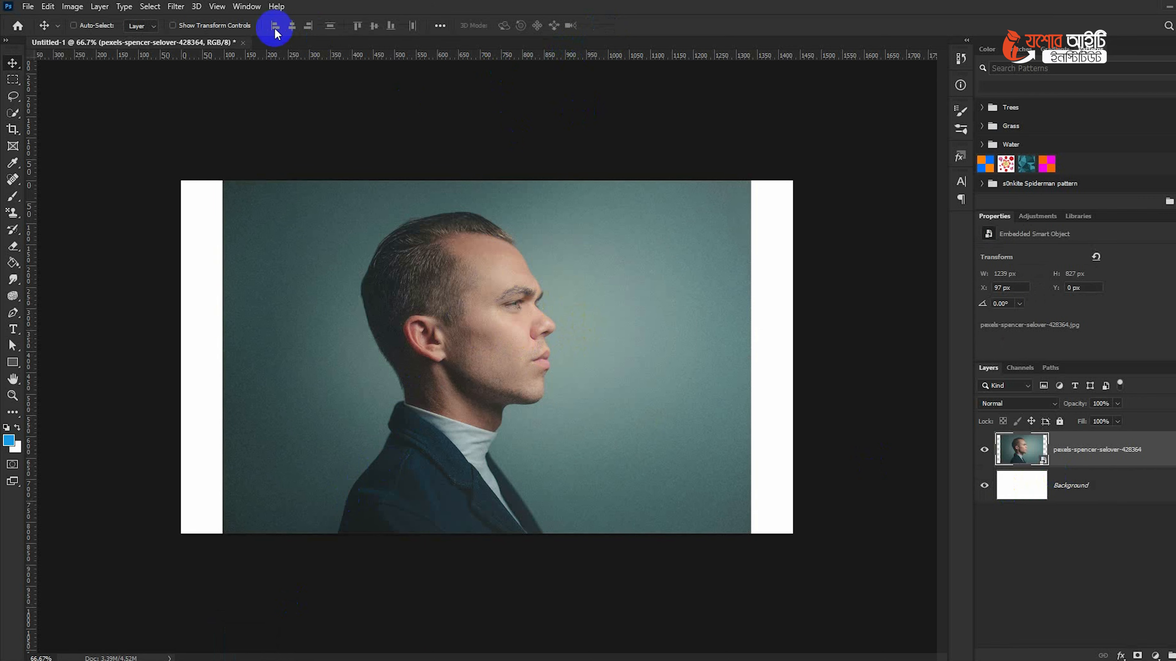
left_click(242, 42)
left_click(615, 251)
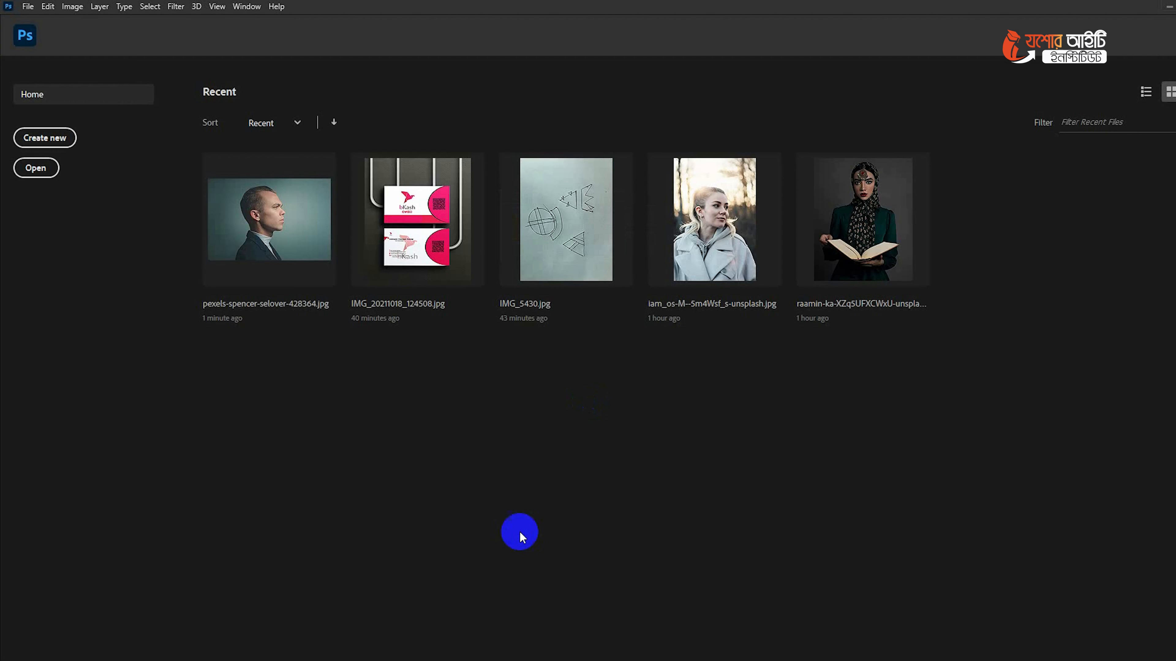
Step: Open the side-profile portrait photo from the Downloads folder directly as its own document
left_click(499, 660)
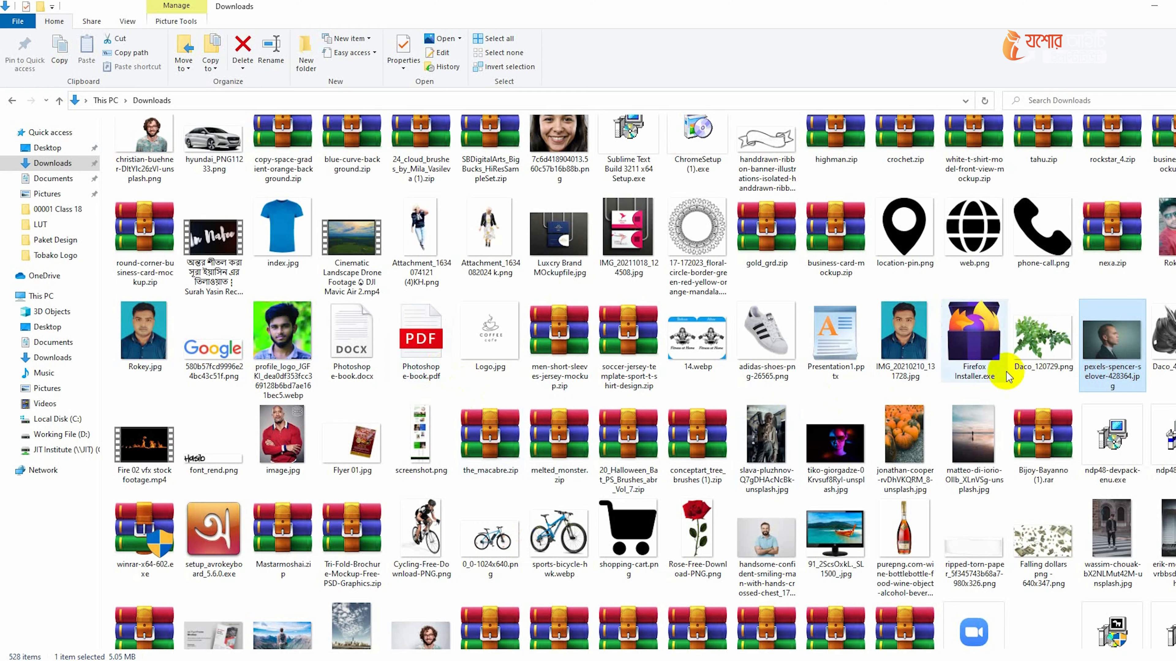
scroll(1110, 342, "down", 1)
left_click(534, 463)
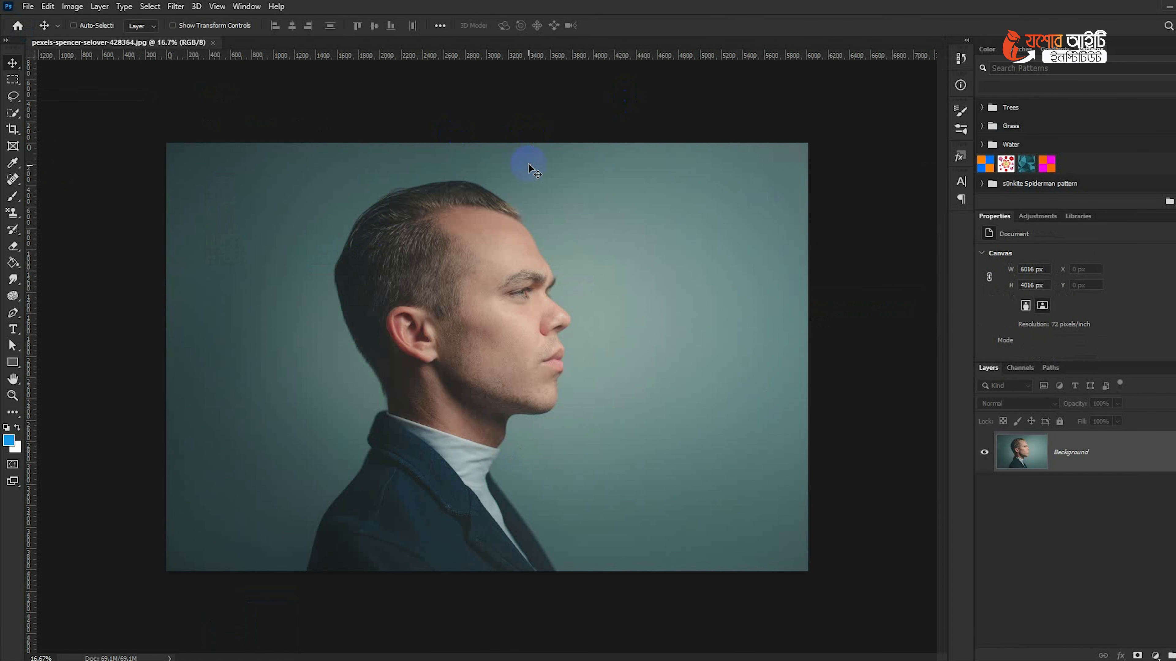
left_click(522, 114)
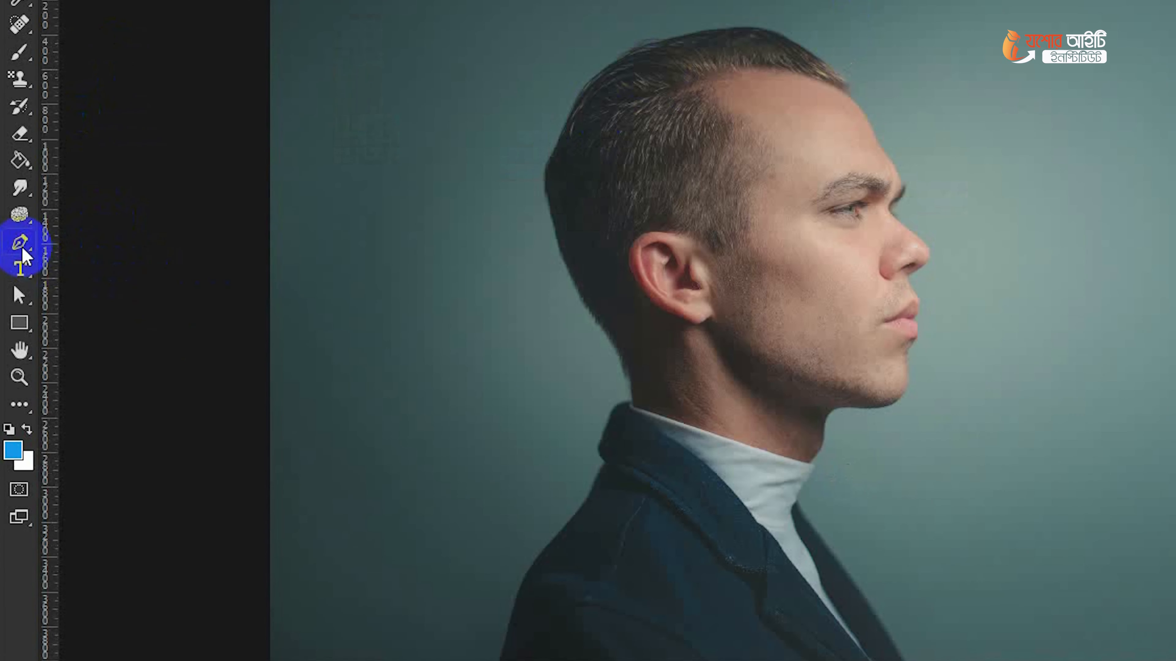
Step: Activate the standard Pen tool for tracing the jacket's back edge at the bottom of the photo
right_click(13, 312)
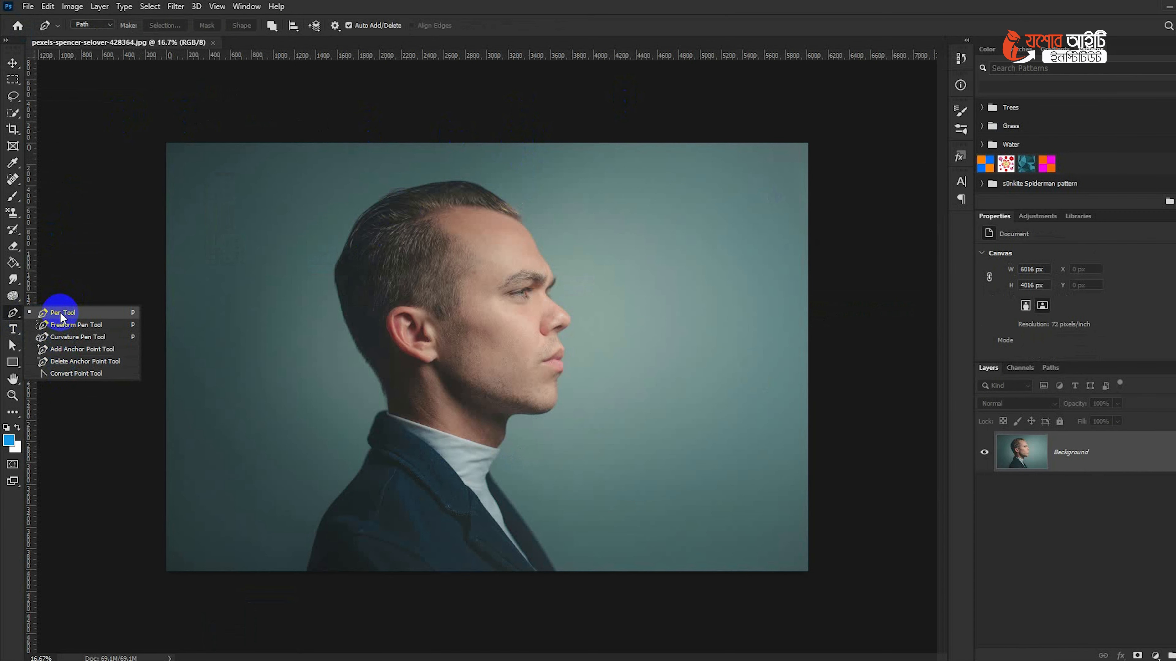
left_click(60, 312)
scroll(311, 595, "up", 2)
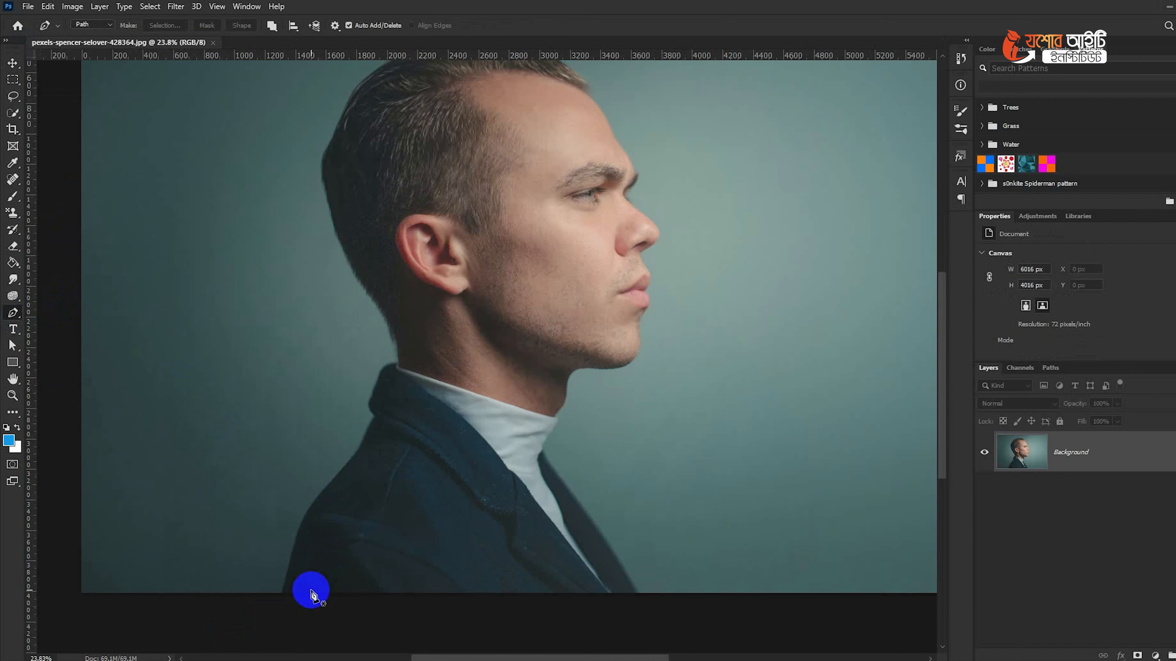
scroll(311, 595, "up", 4)
left_click(375, 546)
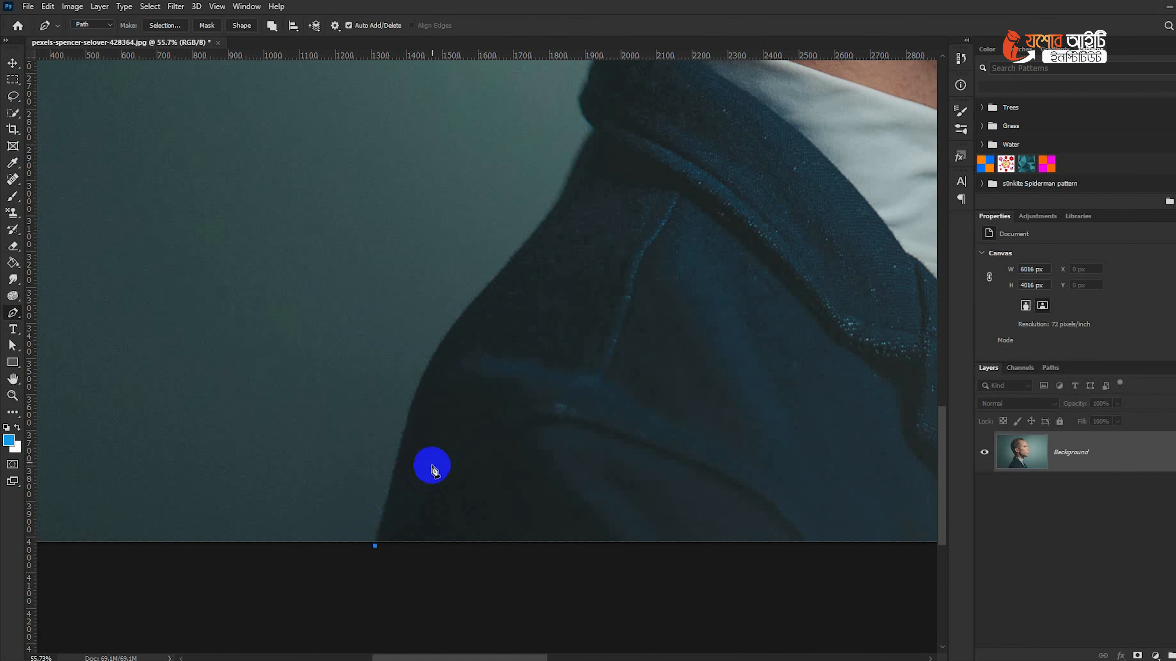
key("ctrl+z")
left_click(496, 277)
left_click_drag(550, 214, 563, 197)
key("ctrl+z")
key("ctrl+z")
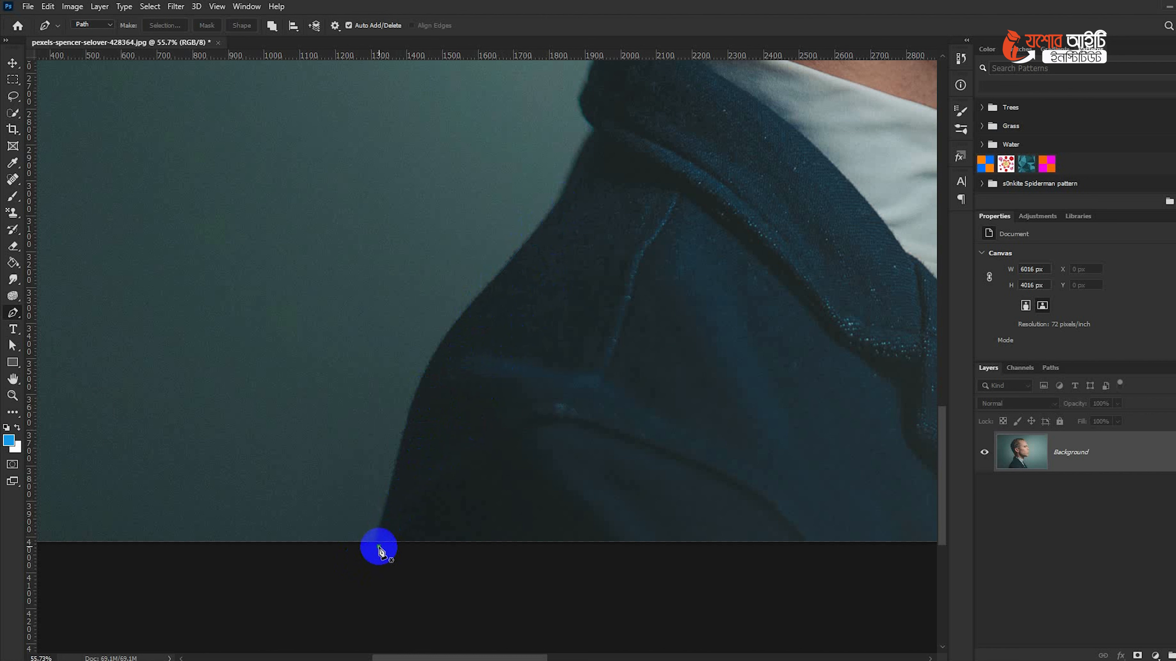
Step: Trace a curved path along the jacket's back edge from just below the photo's bottom border up to the notch under the collar
left_click(379, 547)
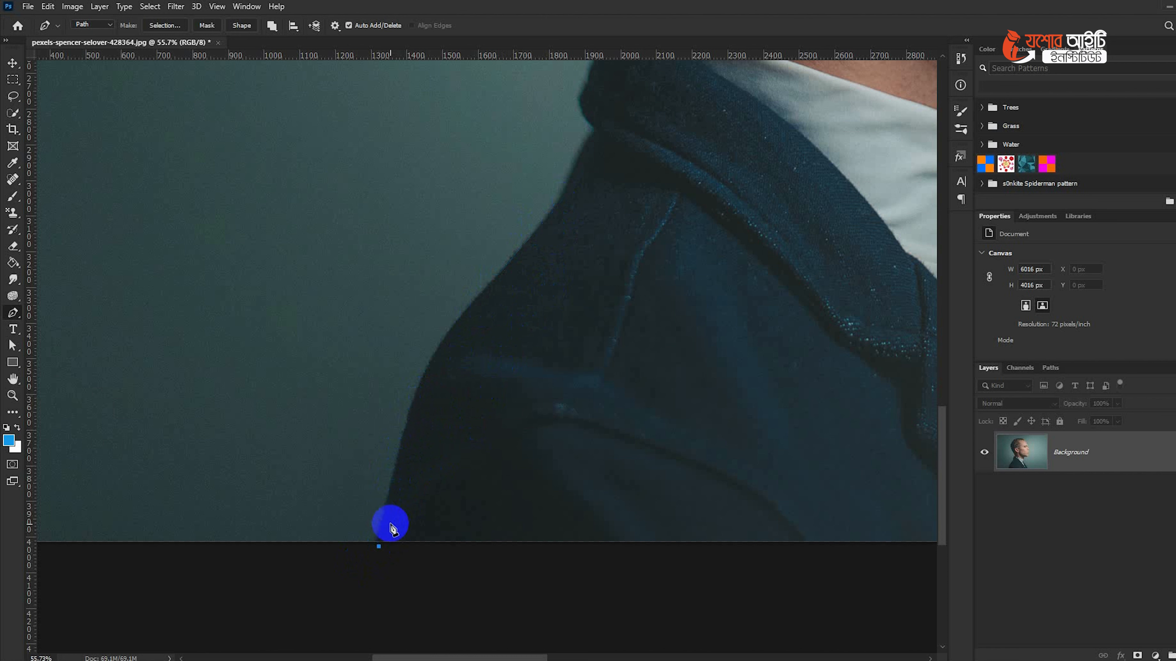
left_click_drag(409, 427, 421, 379)
left_click_drag(472, 306, 528, 270)
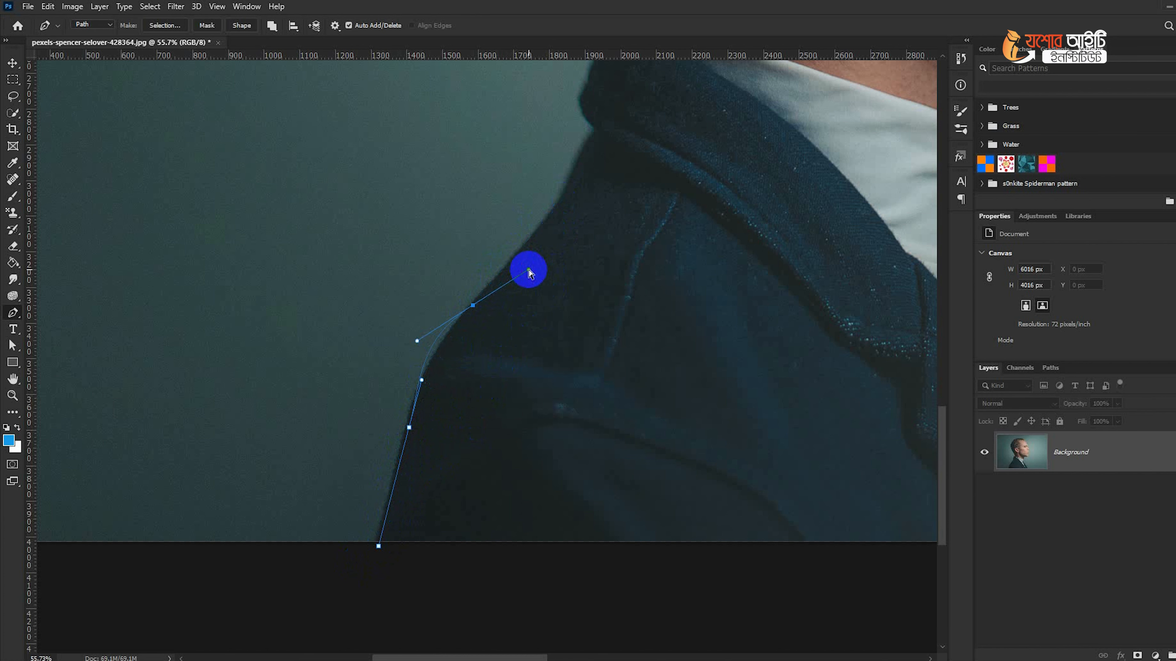
key("ctrl+z")
scroll(446, 357, "up", 2)
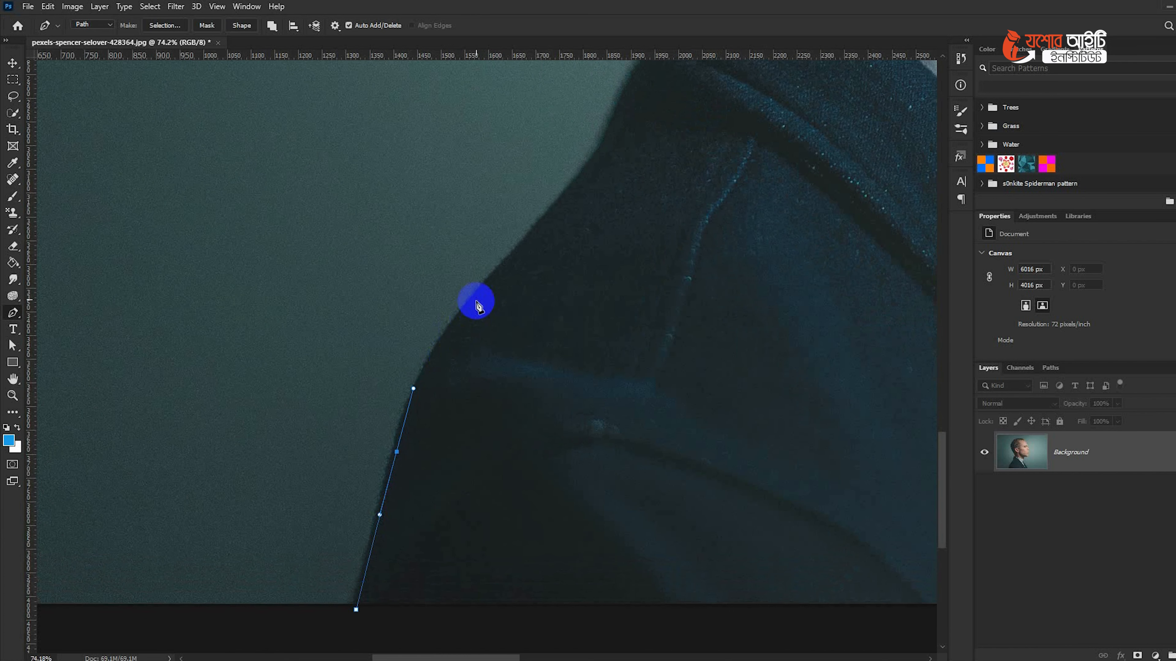
left_click_drag(478, 294, 532, 227)
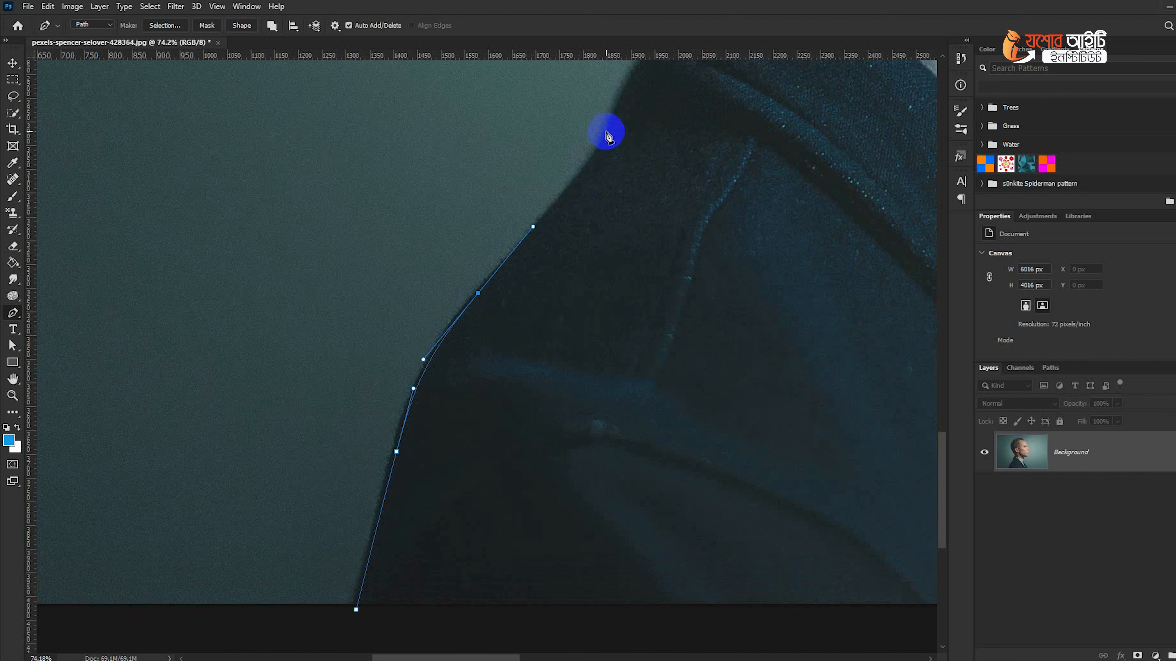
left_click_drag(608, 136, 533, 410)
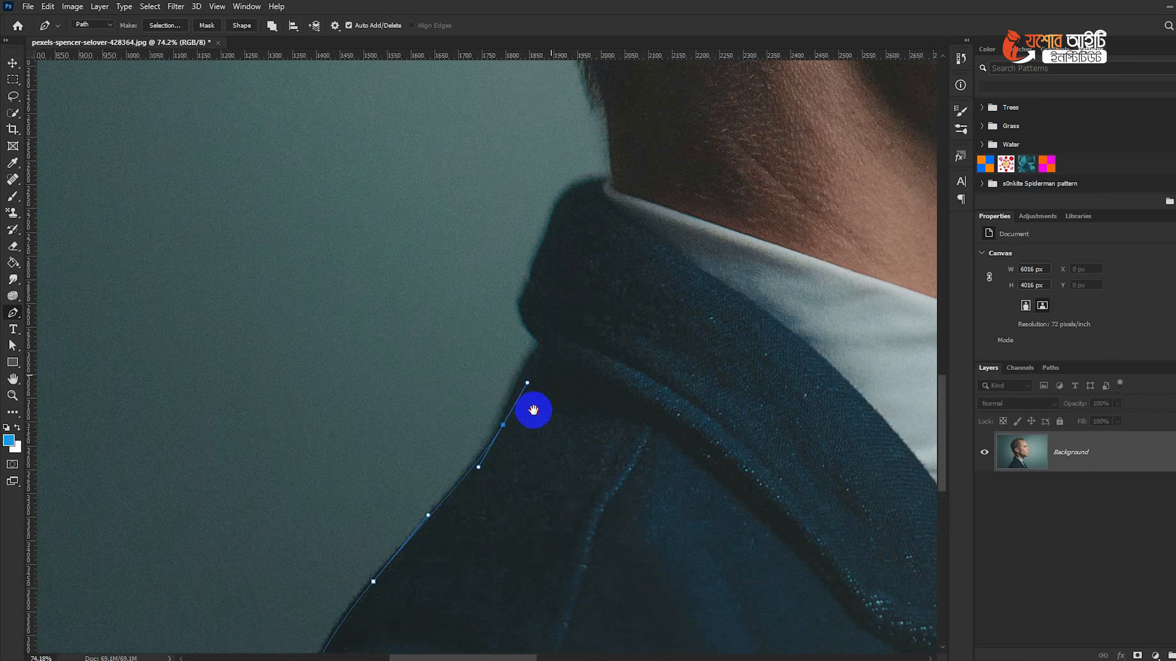
left_click_drag(542, 347, 565, 315)
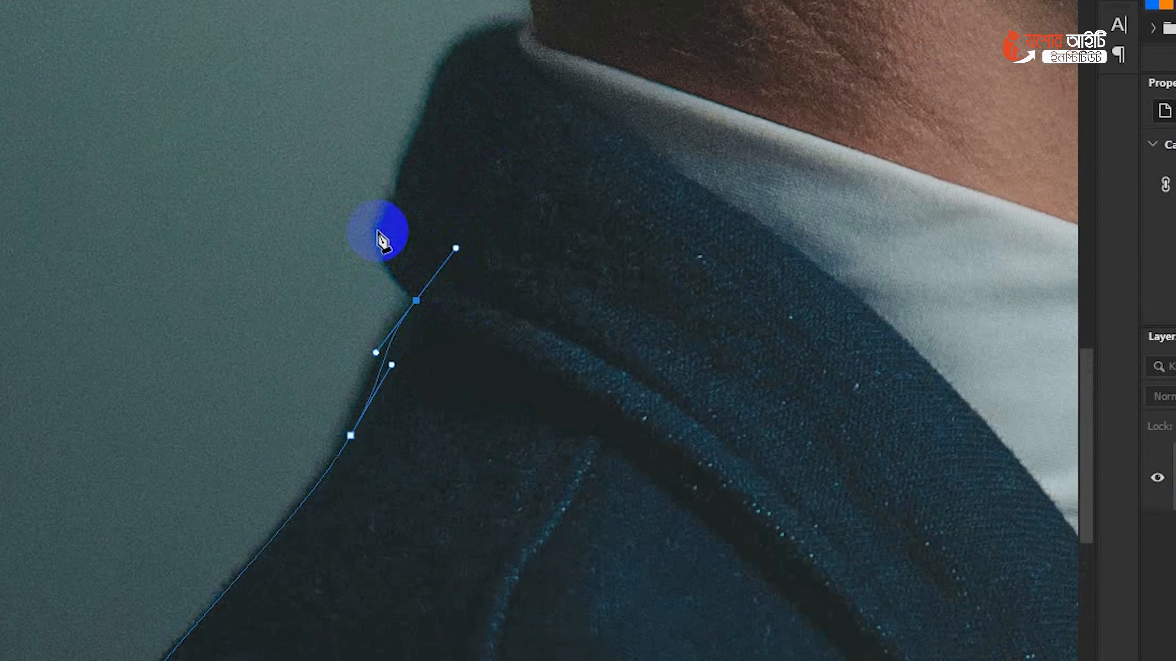
left_click_drag(379, 230, 387, 186)
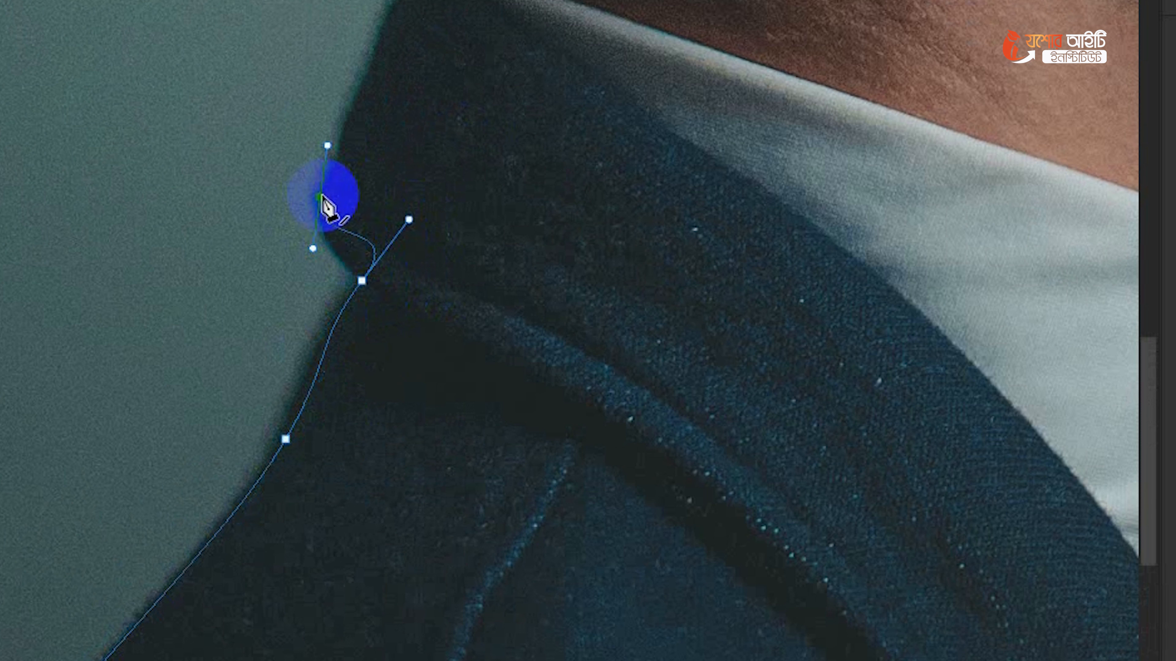
key("ctrl+z")
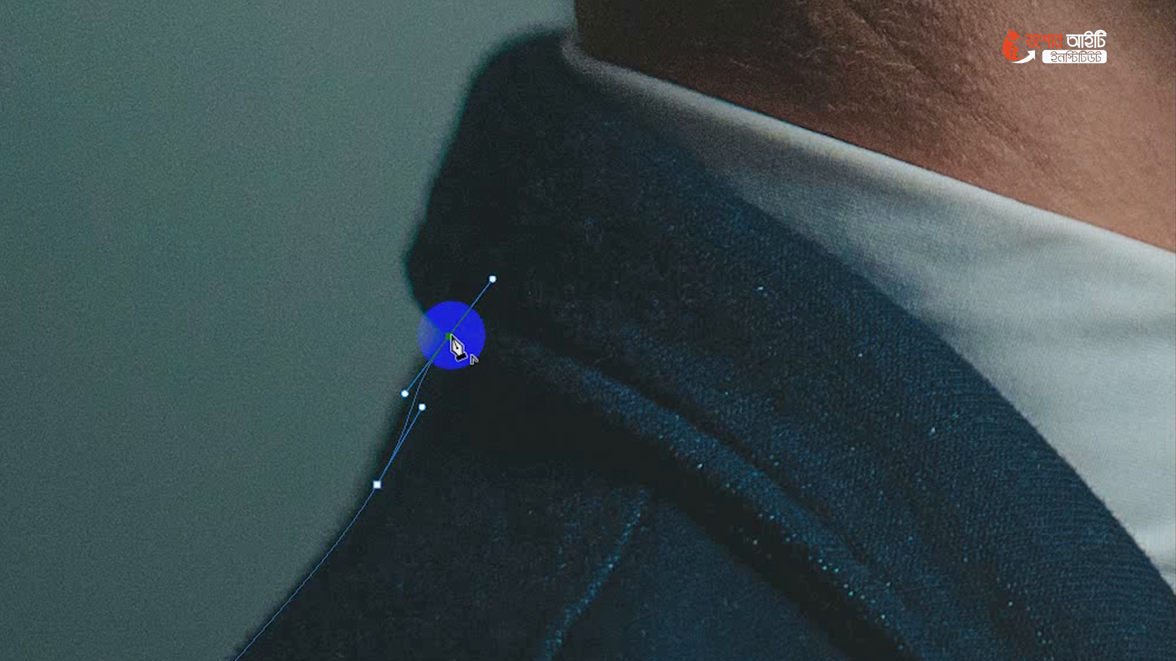
left_click(449, 336, "alt")
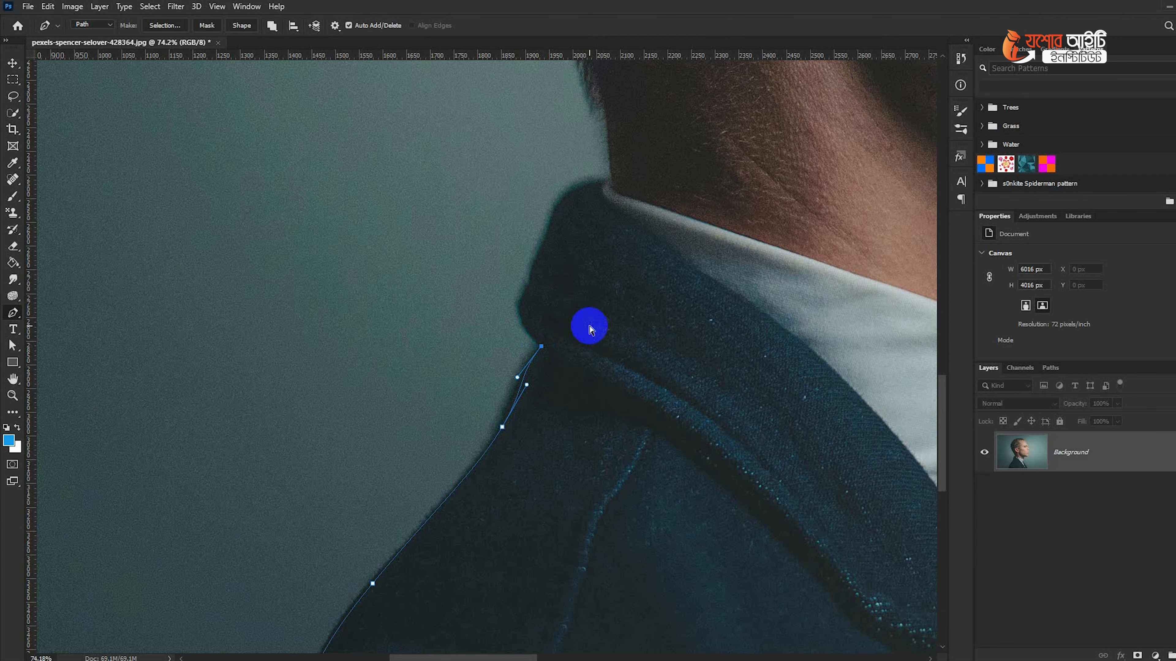
key("ctrl+z")
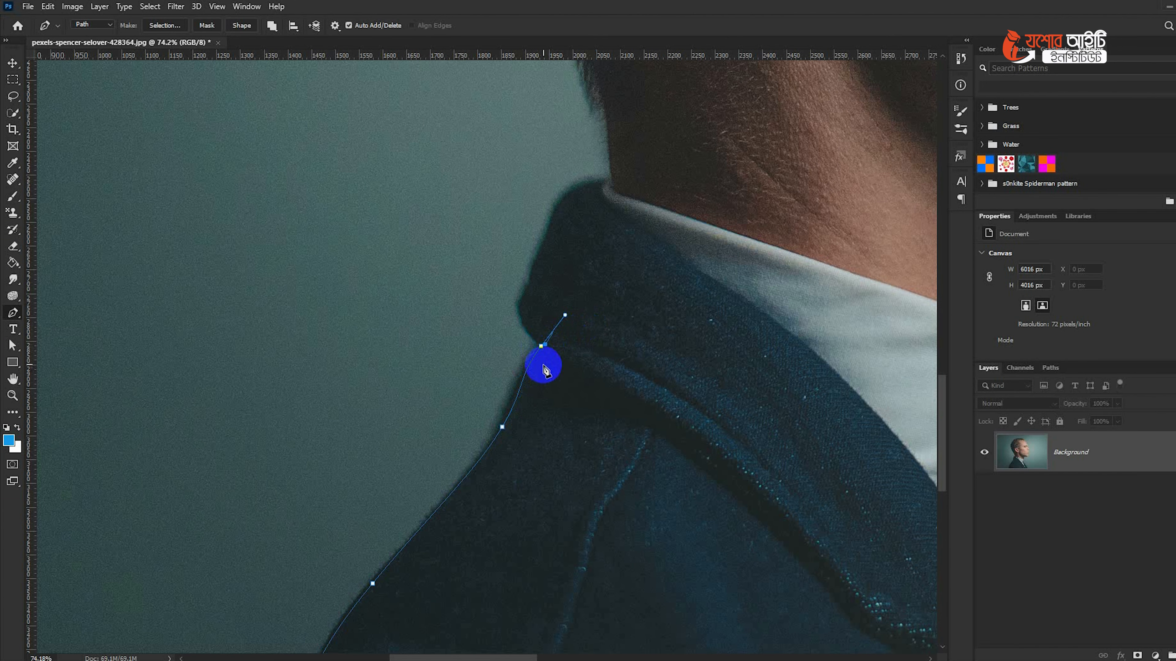
scroll(547, 350, "up", 5)
scroll(547, 350, "up", 3)
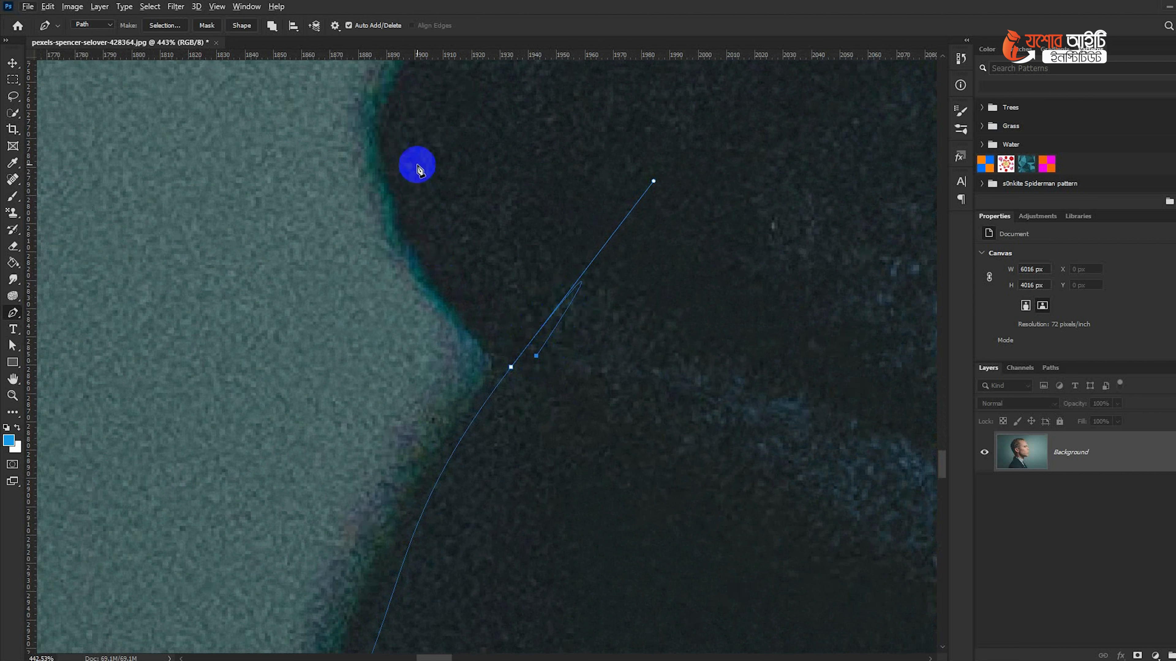
left_click_drag(386, 162, 367, 78)
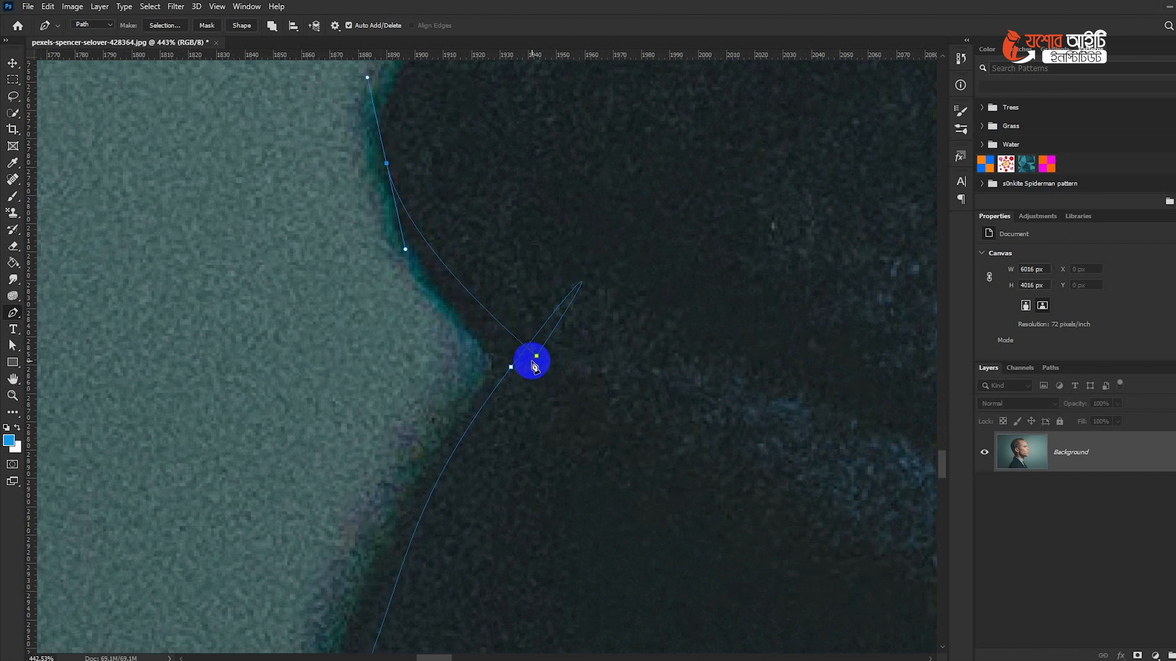
key("ctrl+z")
Step: Remove the outgoing direction handle from the path's last anchor at the notch under the collar
left_click_drag(532, 362, 519, 369)
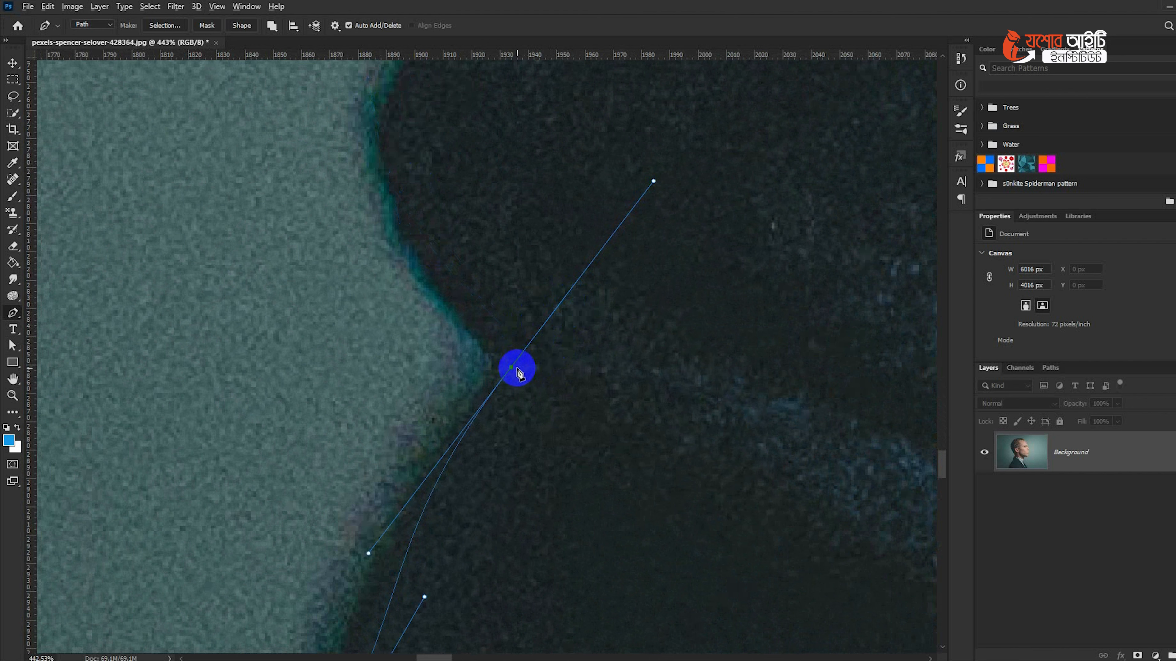
scroll(513, 369, "down", 6)
scroll(518, 370, "up", 5)
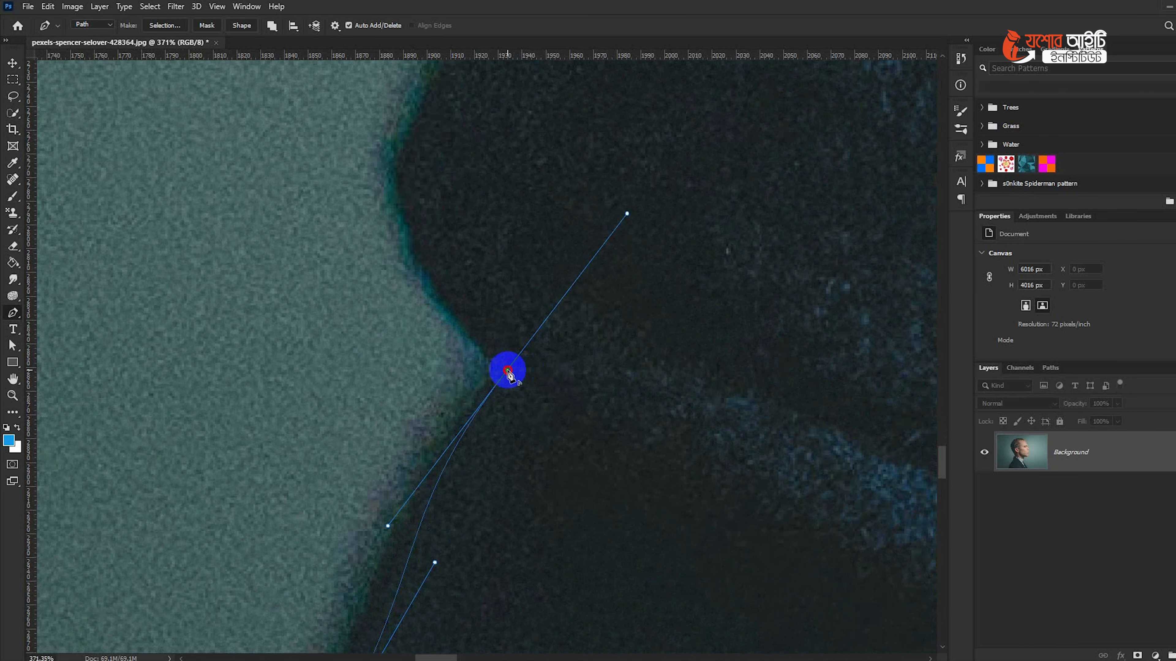
scroll(508, 370, "down", 5)
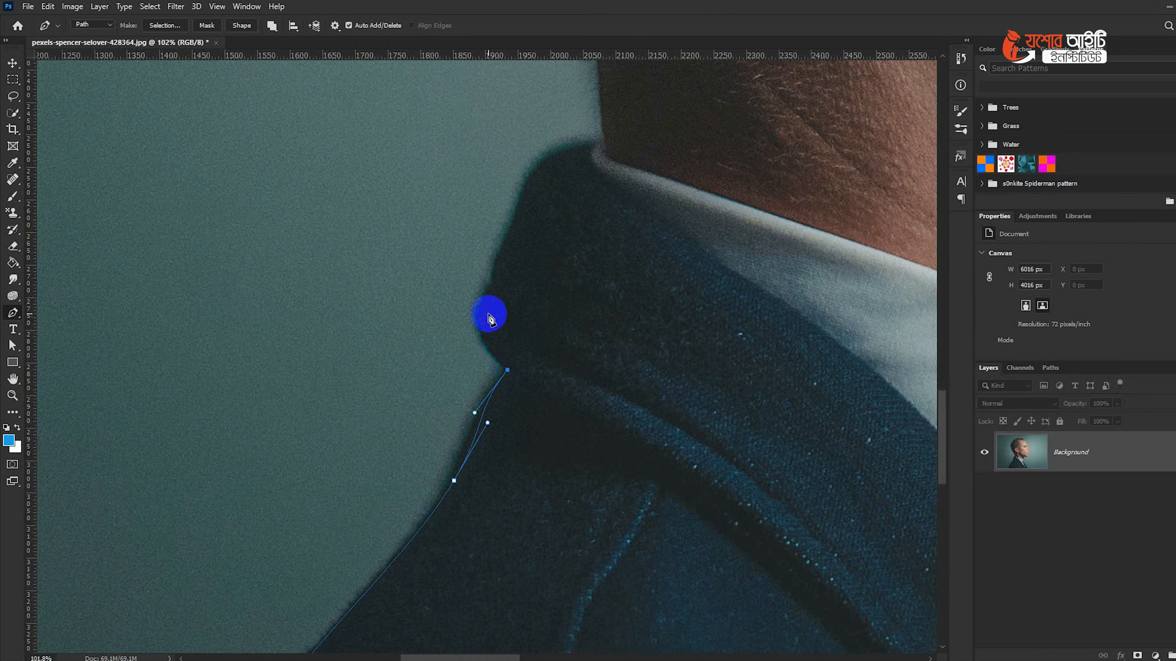
Step: Continue the path around the back of the collar to the neck and up to the lower hairline at the nape
left_click_drag(479, 311, 487, 281)
left_click_drag(518, 210, 522, 323)
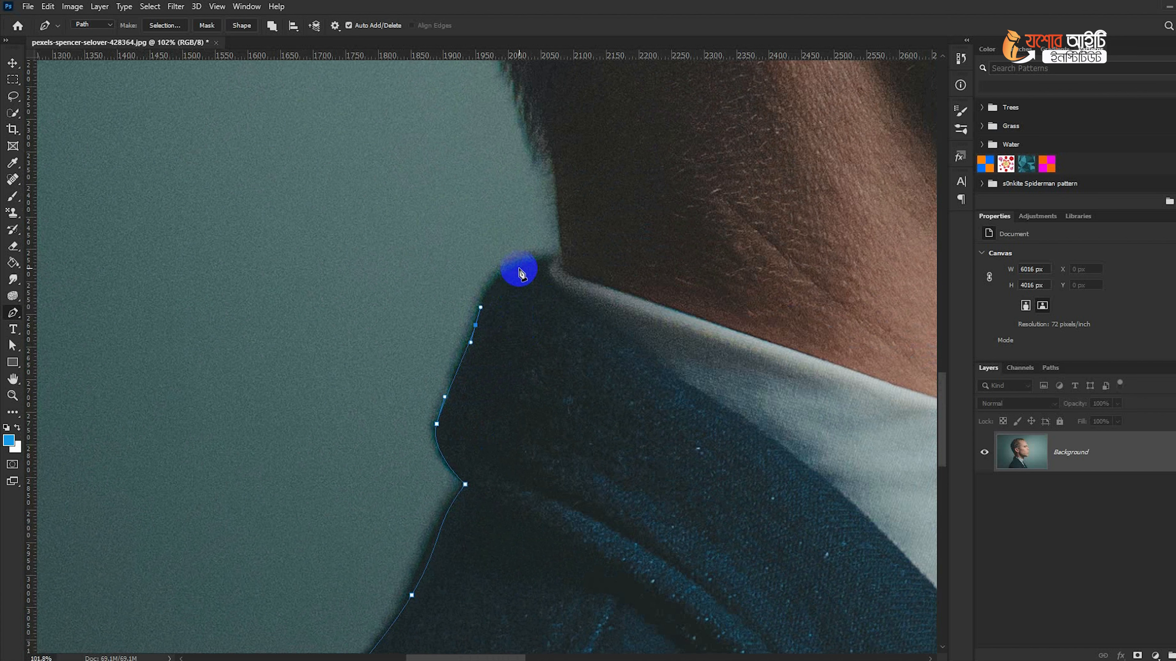
left_click_drag(520, 267, 606, 449)
left_click(563, 256)
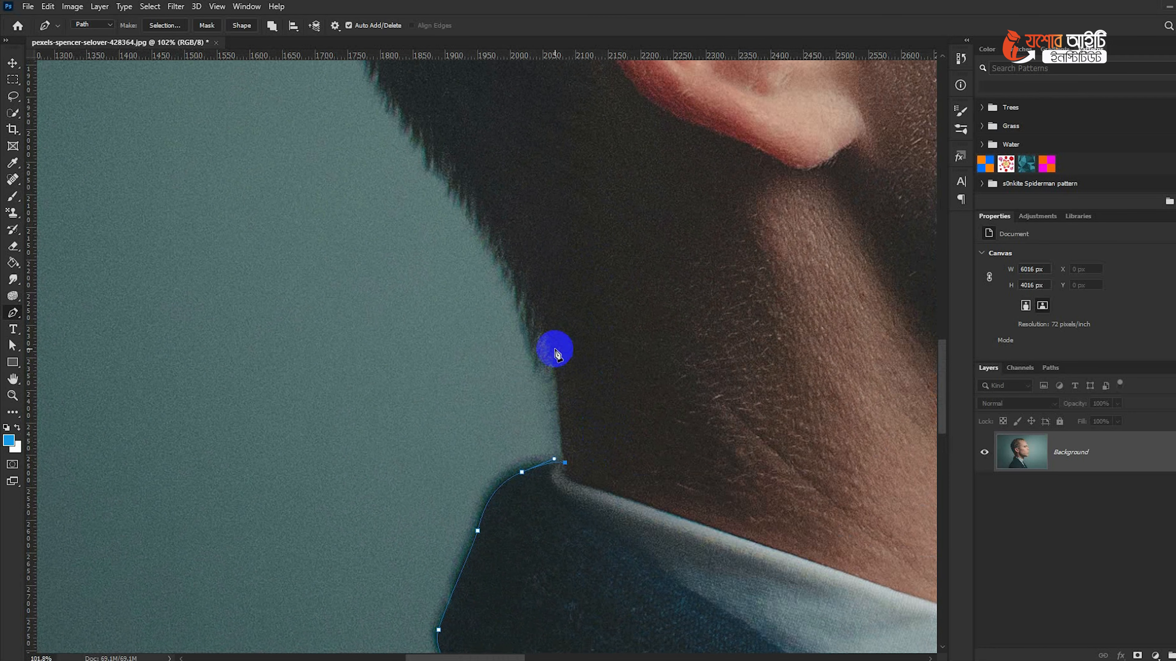
left_click_drag(552, 341, 546, 325)
scroll(592, 351, "down", 3)
left_click_drag(623, 278, 554, 503)
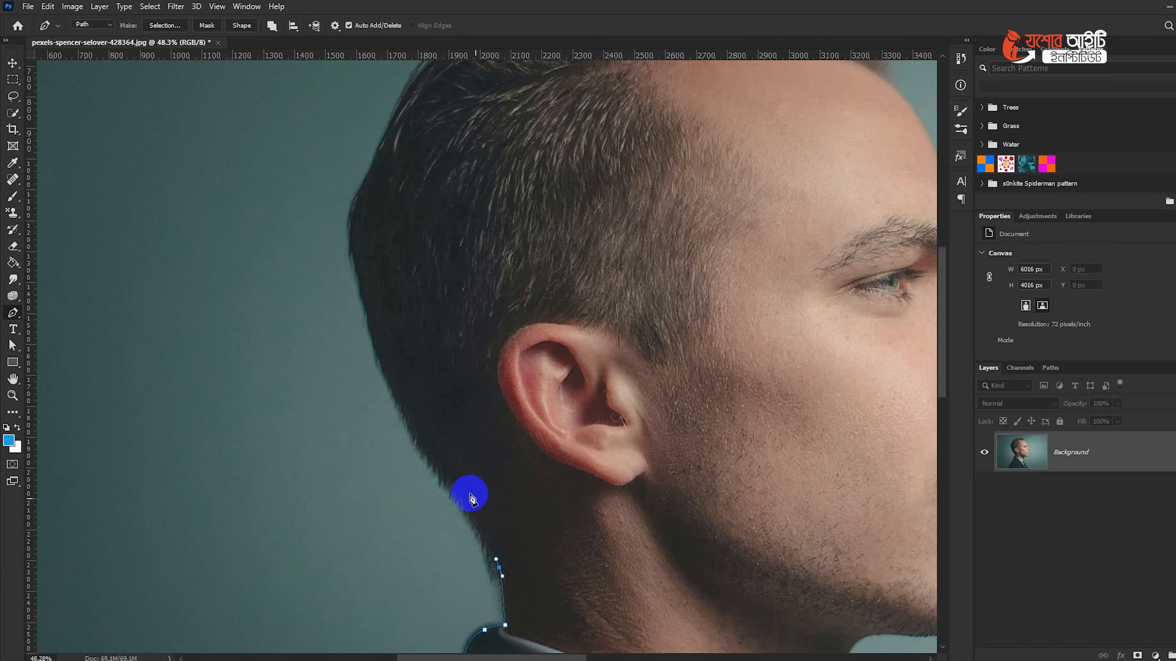
scroll(500, 559, "up", 3)
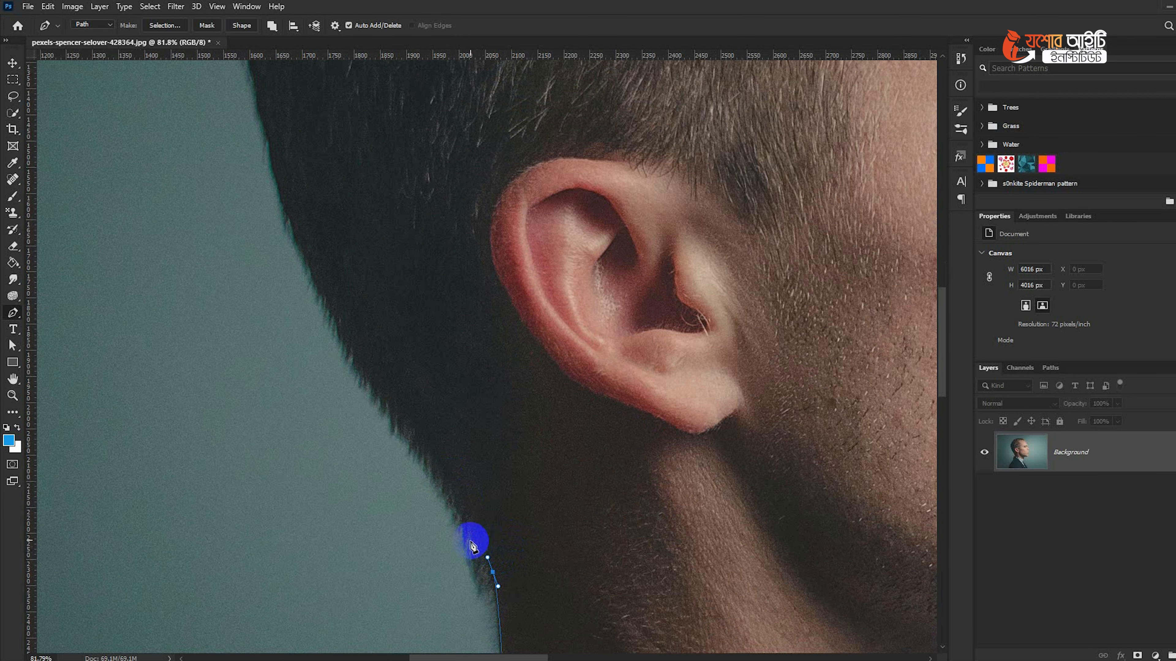
left_click(475, 534)
left_click(455, 497)
left_click(417, 434)
scroll(377, 381, "down", 5)
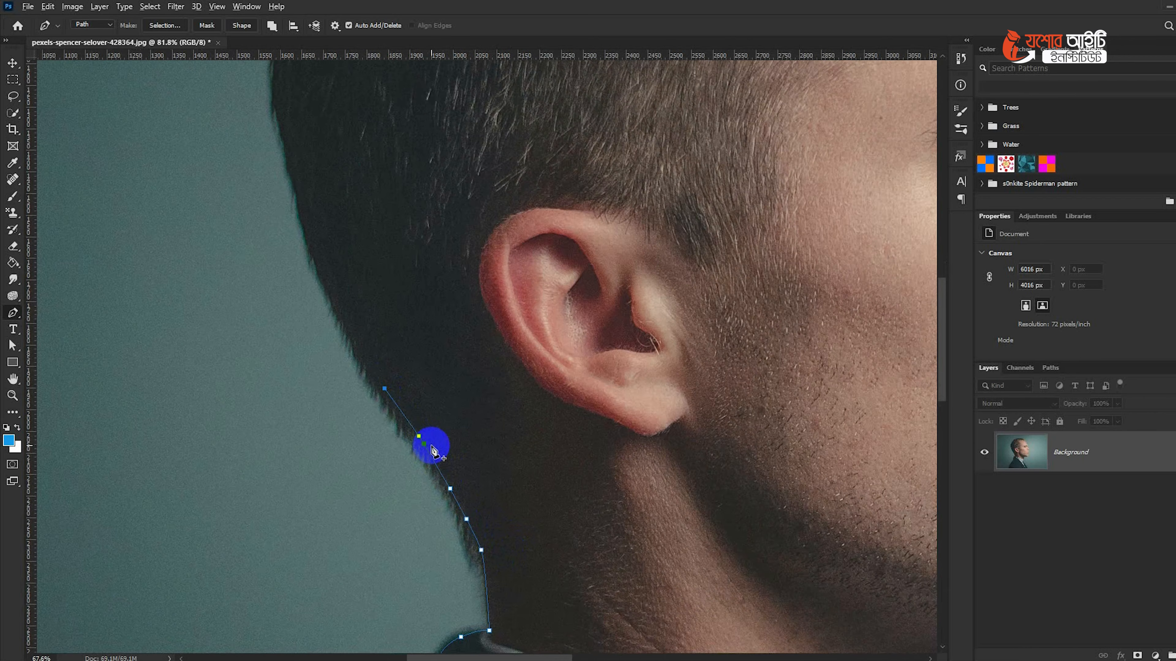
left_click_drag(466, 346, 517, 509)
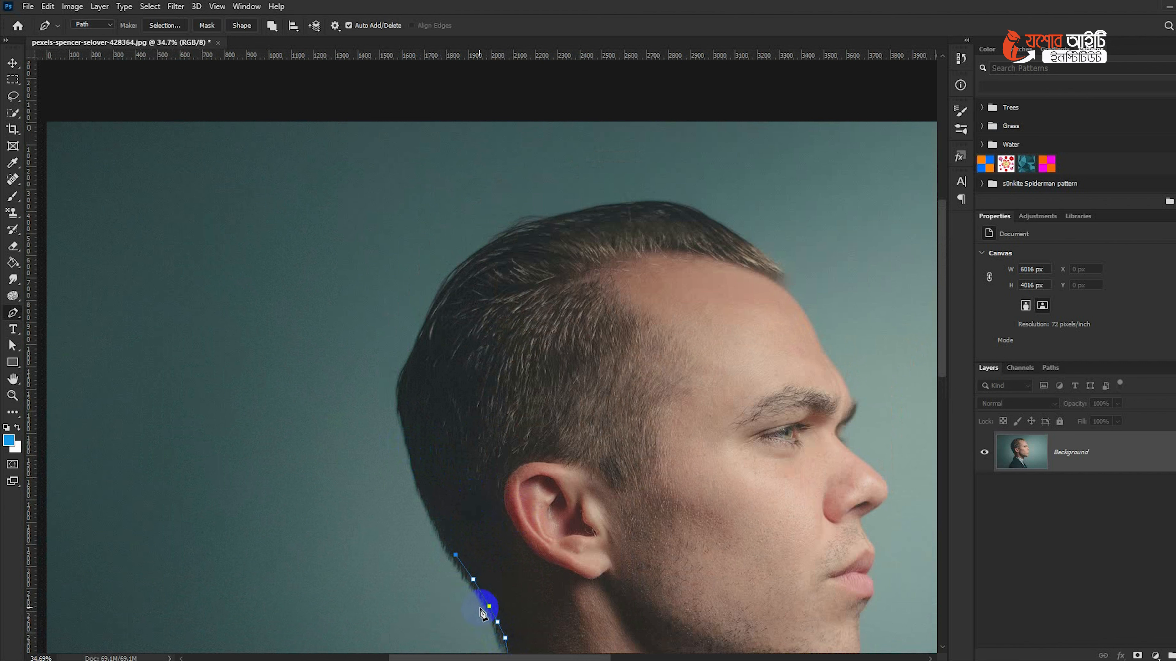
key("ctrl+z")
key("ctrl+z")
key("ctrl+z")
key("ctrl+z")
Step: Continue the curved path from the nape up the back of the head and over the crown to the top of the hair
left_click(447, 548)
left_click(420, 512)
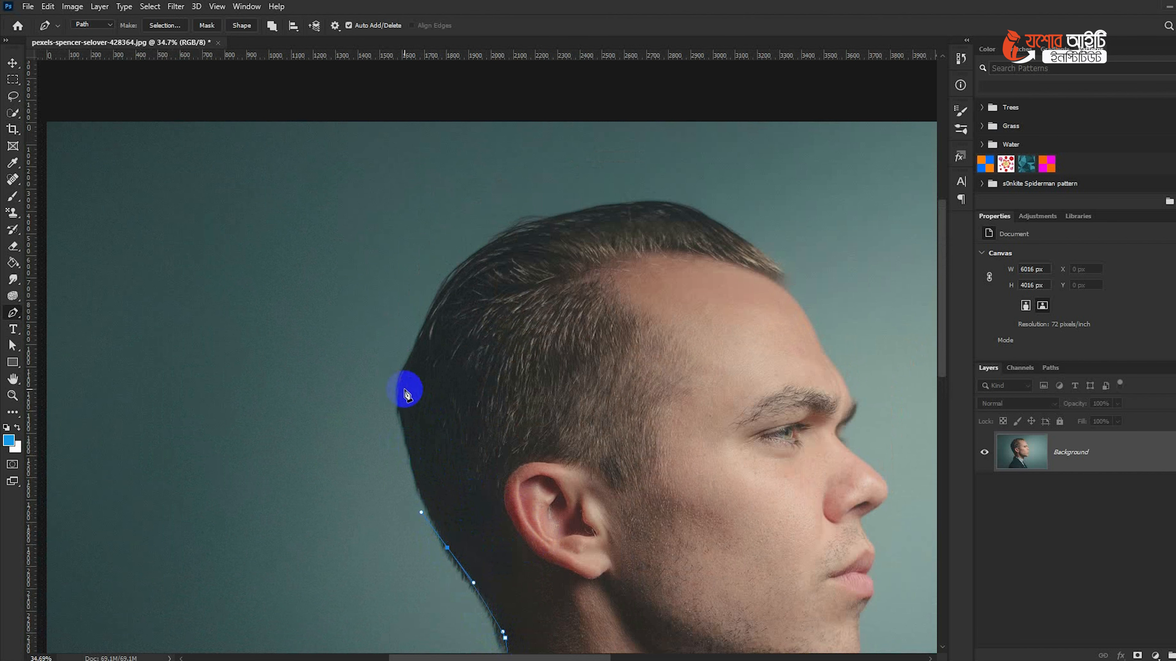
left_click_drag(404, 380, 415, 353)
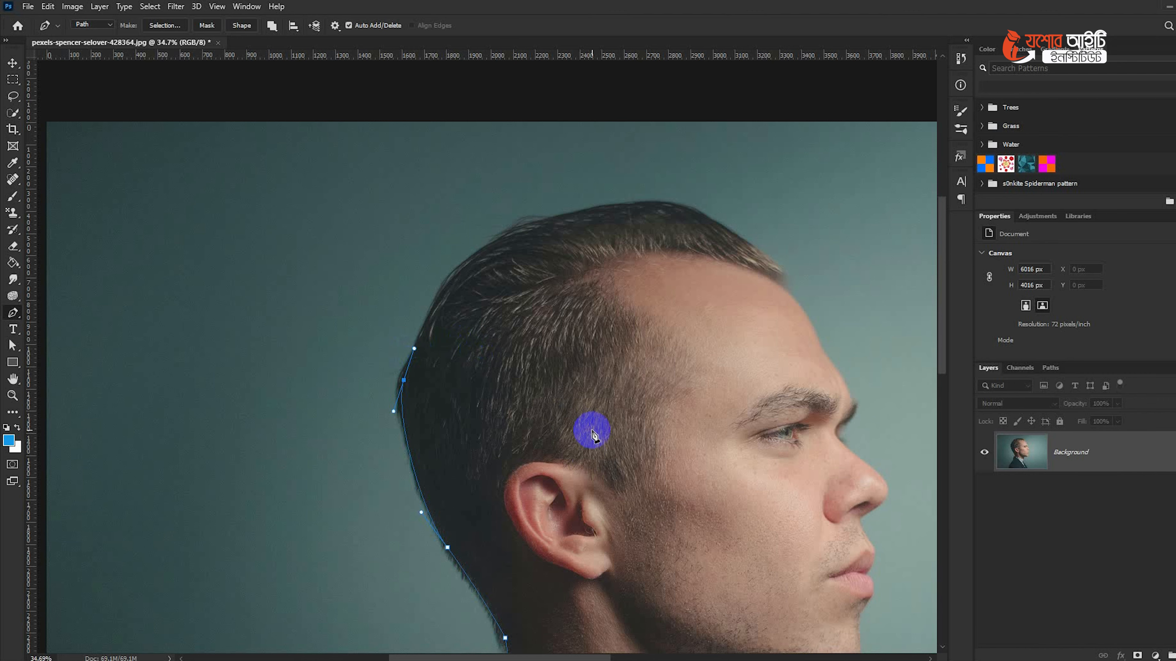
scroll(591, 444, "up", 1)
left_click_drag(472, 298, 568, 259)
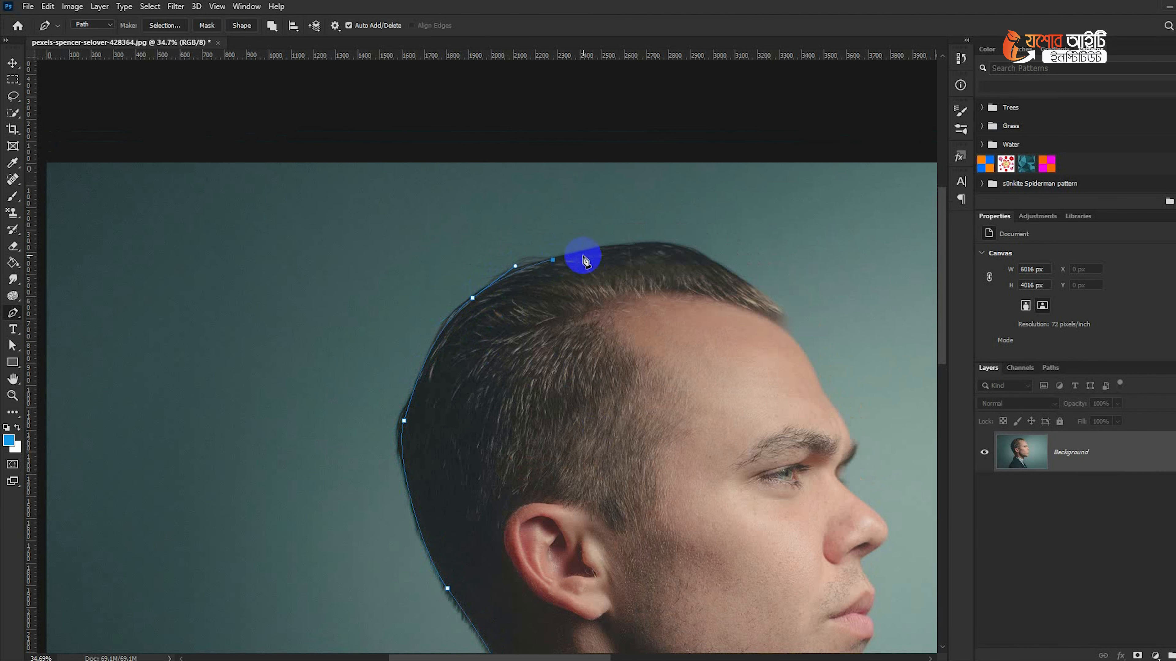
left_click(605, 245)
left_click(664, 241)
scroll(667, 248, "up", 1)
scroll(662, 254, "up", 7)
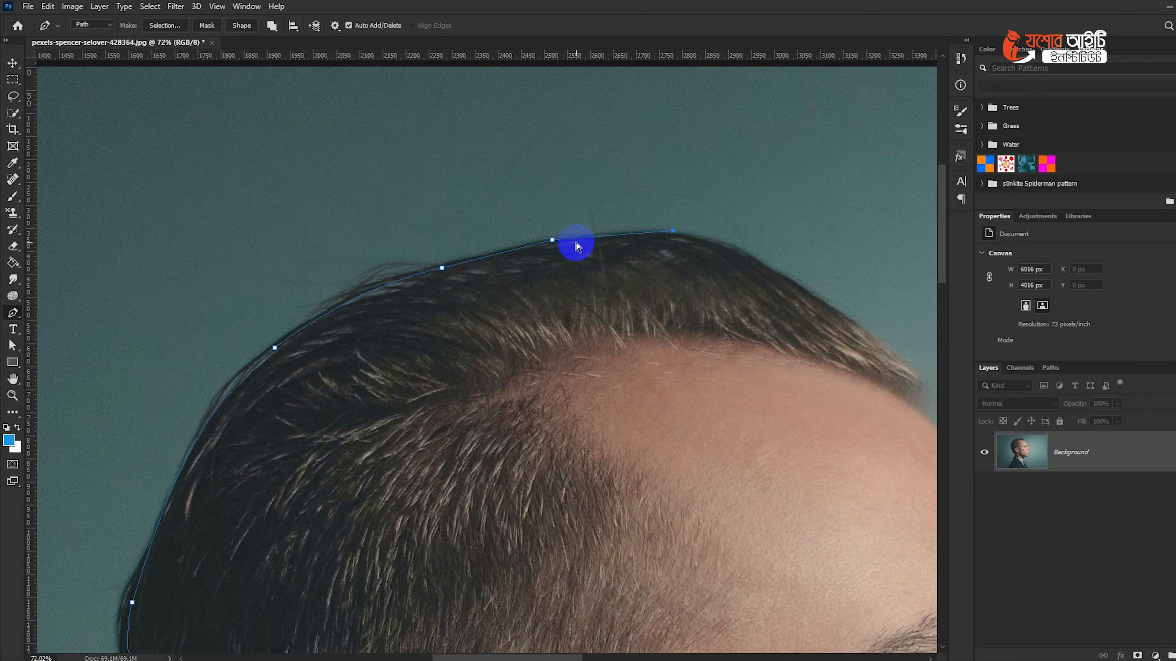
key("ctrl+z")
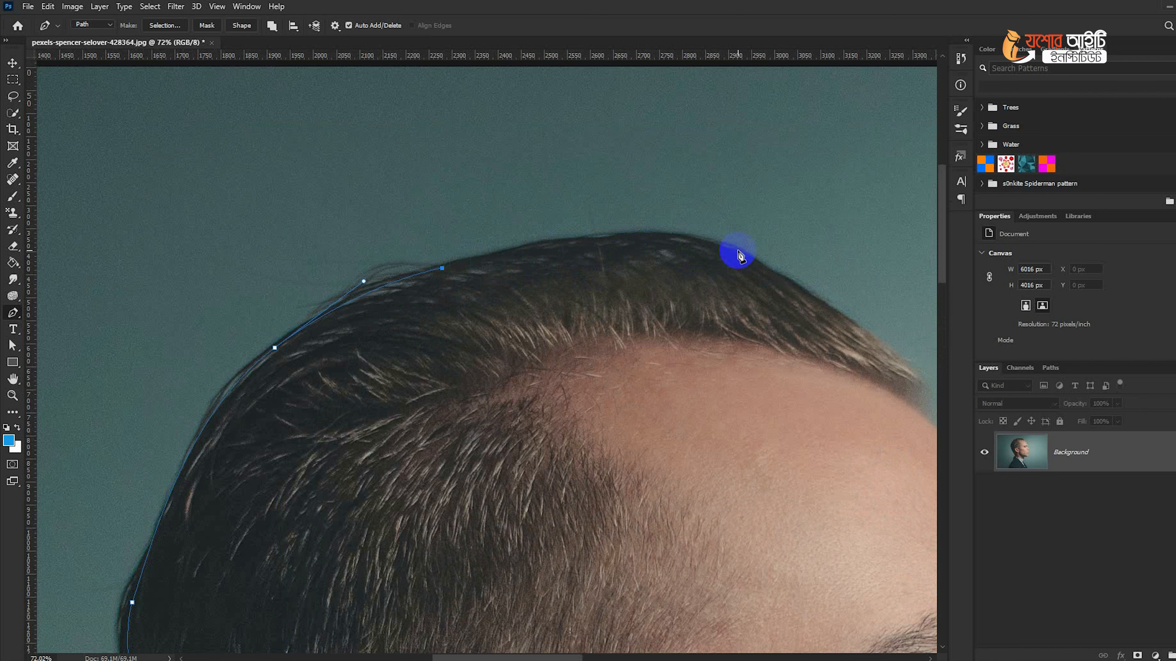
Step: Continue the path along the top of the hair and down to the front hairline at the forehead
mouse_move(736, 251)
left_mouse_down()
mouse_move(844, 292)
mouse_move(572, 203)
left_mouse_up()
left_click(526, 172, "alt")
left_click(612, 223)
left_click(655, 249)
left_click_drag(709, 304, 713, 326)
Step: Trace the path down the forehead, around the eyebrow and in to the bridge of the nose
left_click_drag(742, 385, 638, 215)
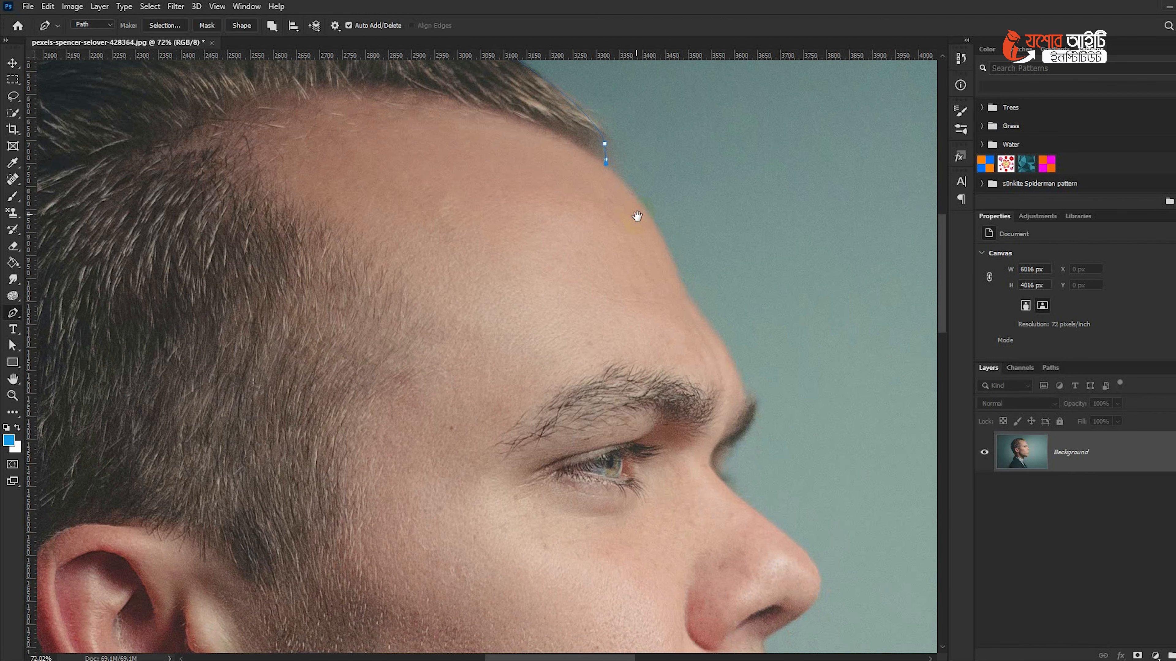
left_click_drag(673, 260, 678, 286)
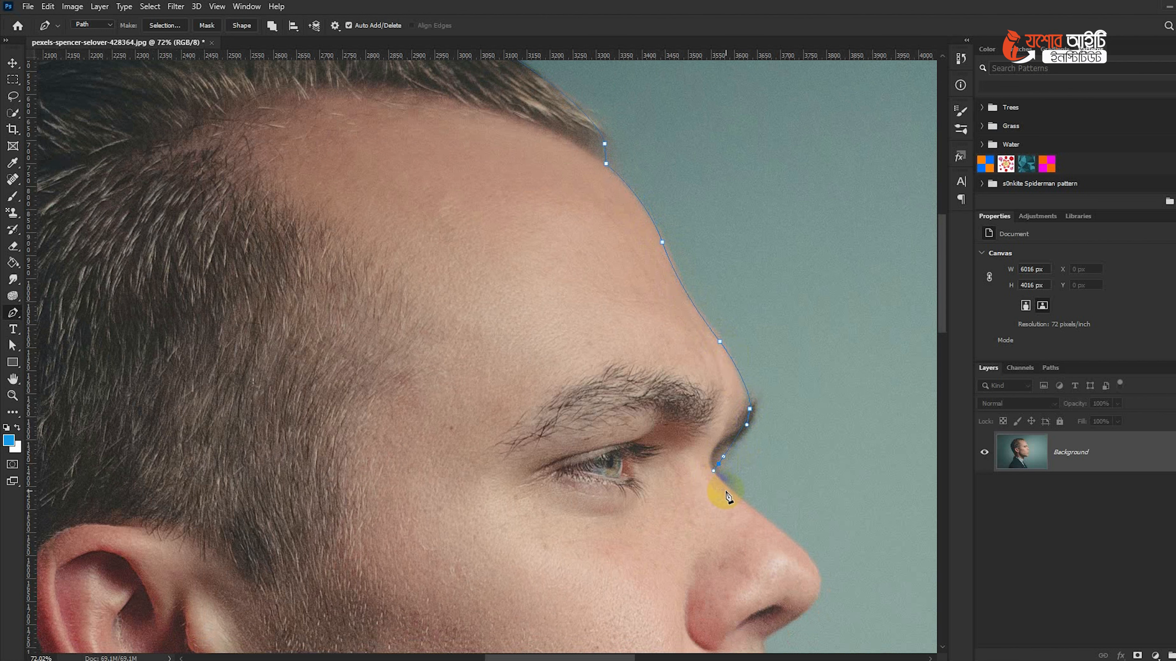
left_click_drag(720, 466, 605, 247)
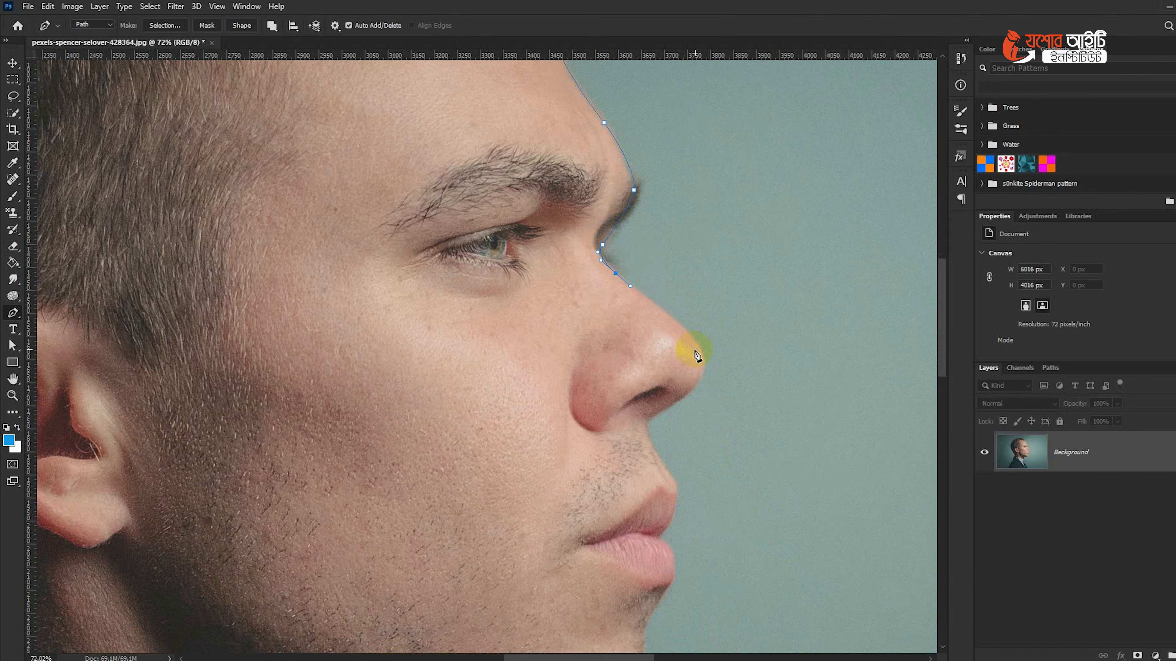
Step: Trace around the nose tip to the nose base and remove the outgoing direction handle from the anchor there
left_click_drag(700, 350, 715, 379)
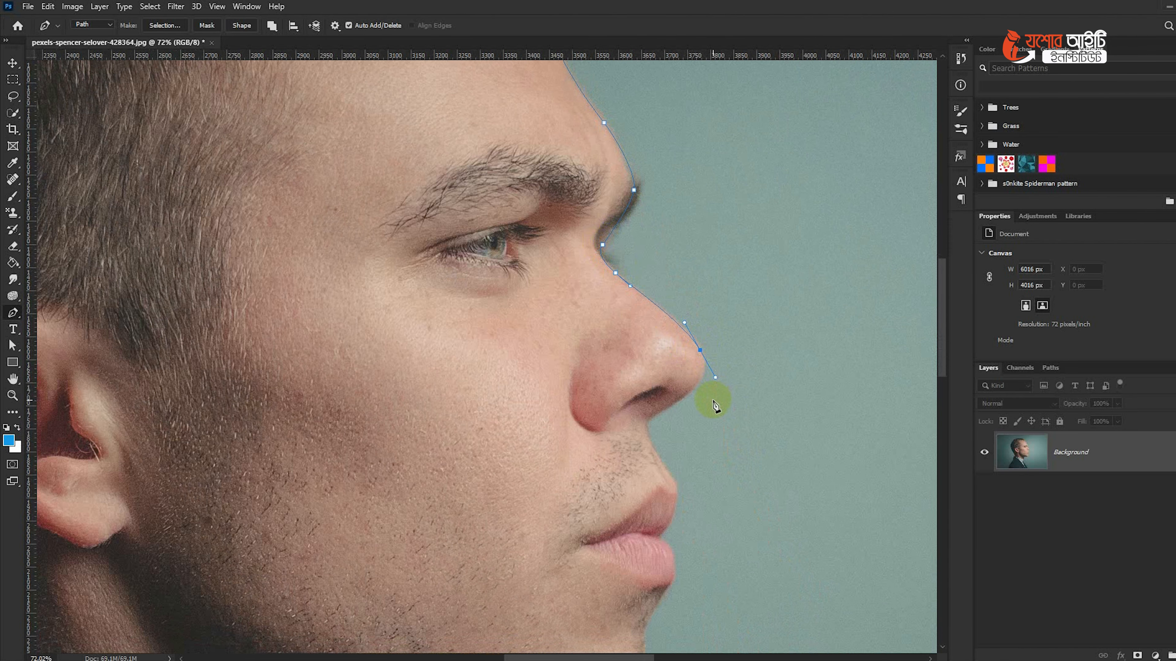
left_click_drag(647, 421, 623, 437)
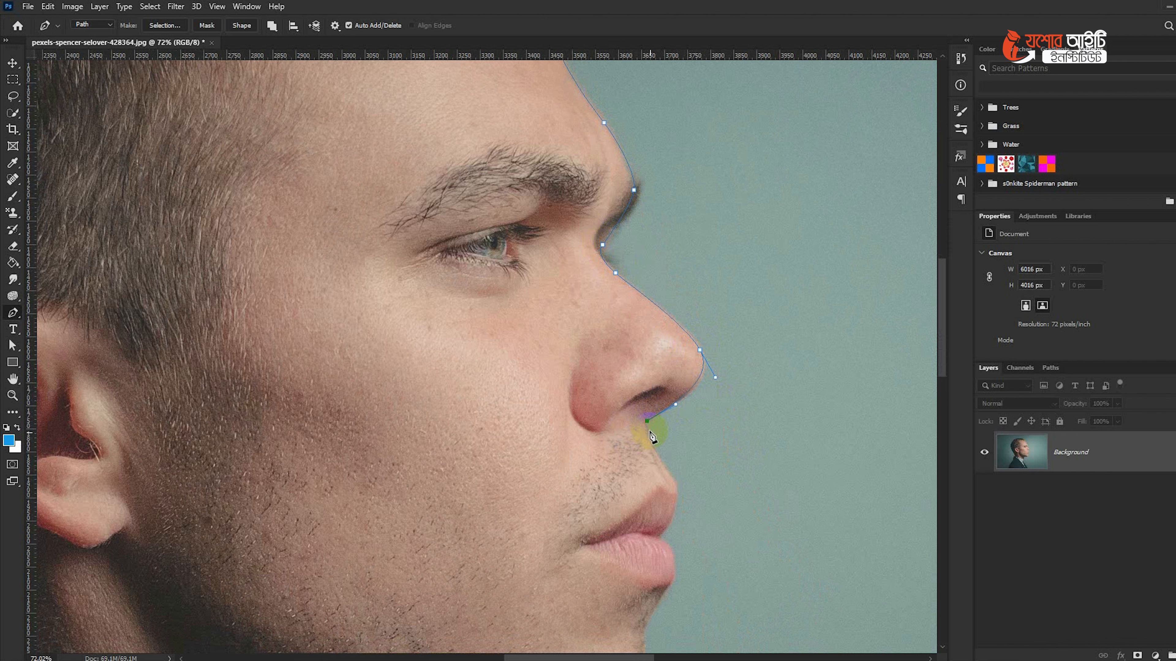
left_click_drag(662, 460, 676, 490)
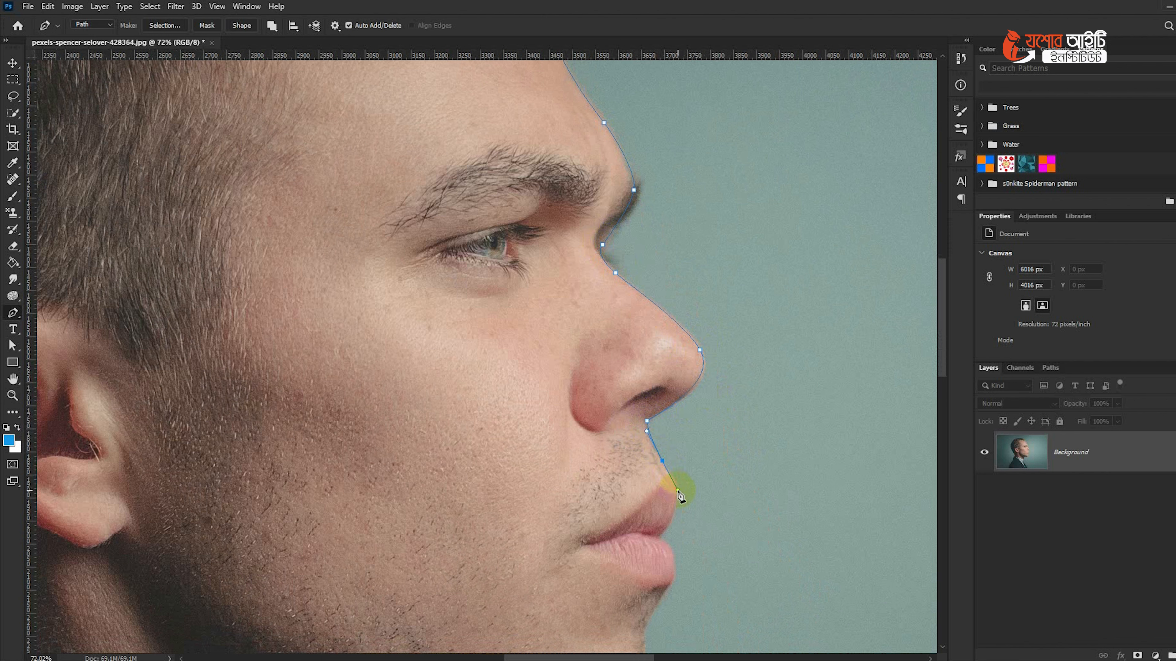
scroll(676, 492, "up", 5)
left_click_drag(613, 327, 616, 348)
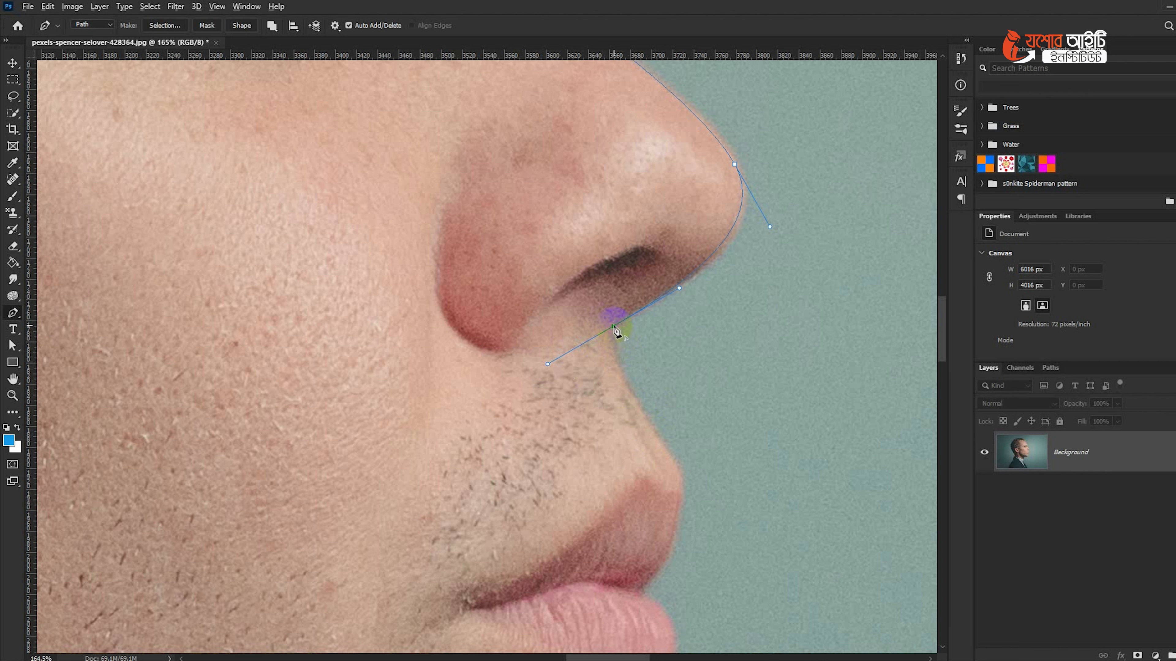
Step: Continue the path from the nose base around the upper lip to the crease between the lips
left_click_drag(659, 449, 666, 452)
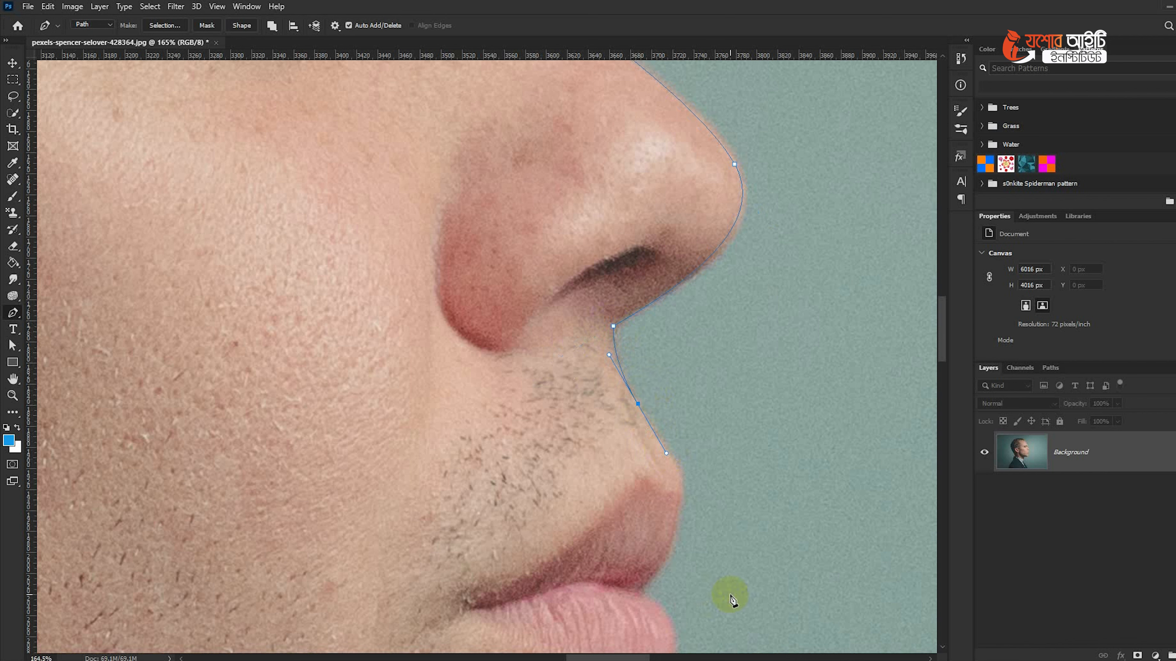
left_click_drag(678, 497, 675, 530)
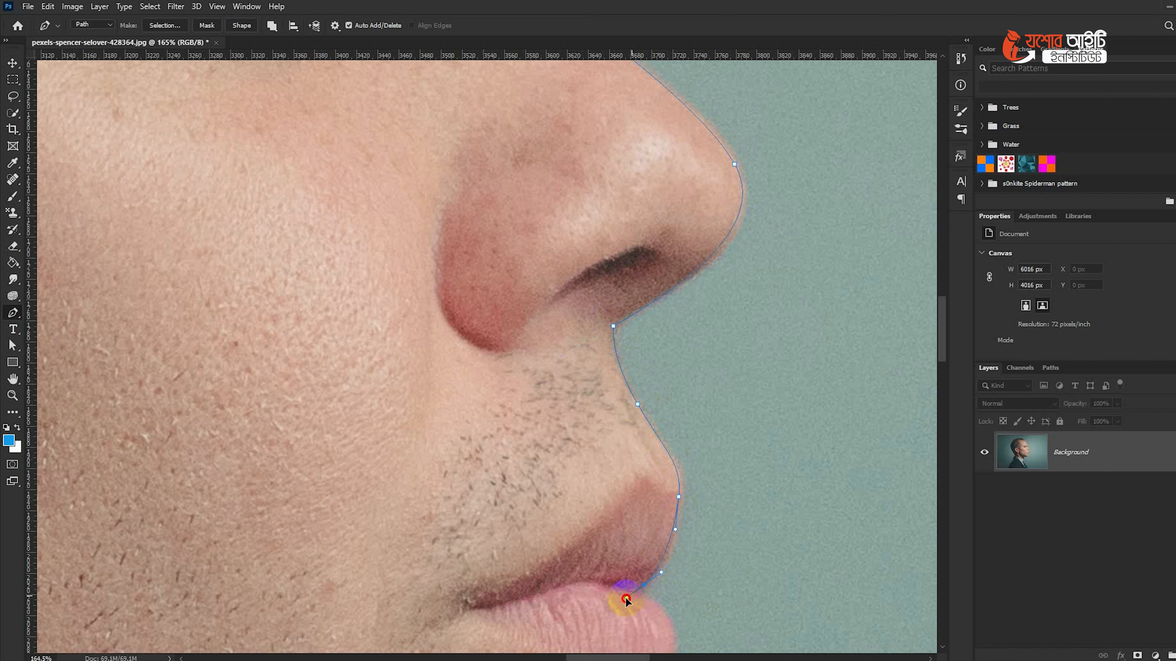
left_click_drag(612, 607, 567, 455)
Step: Remove the outgoing handle at the lip crease and trace the path around the lower lip to the hollow above the chin
left_click_drag(601, 510, 603, 542)
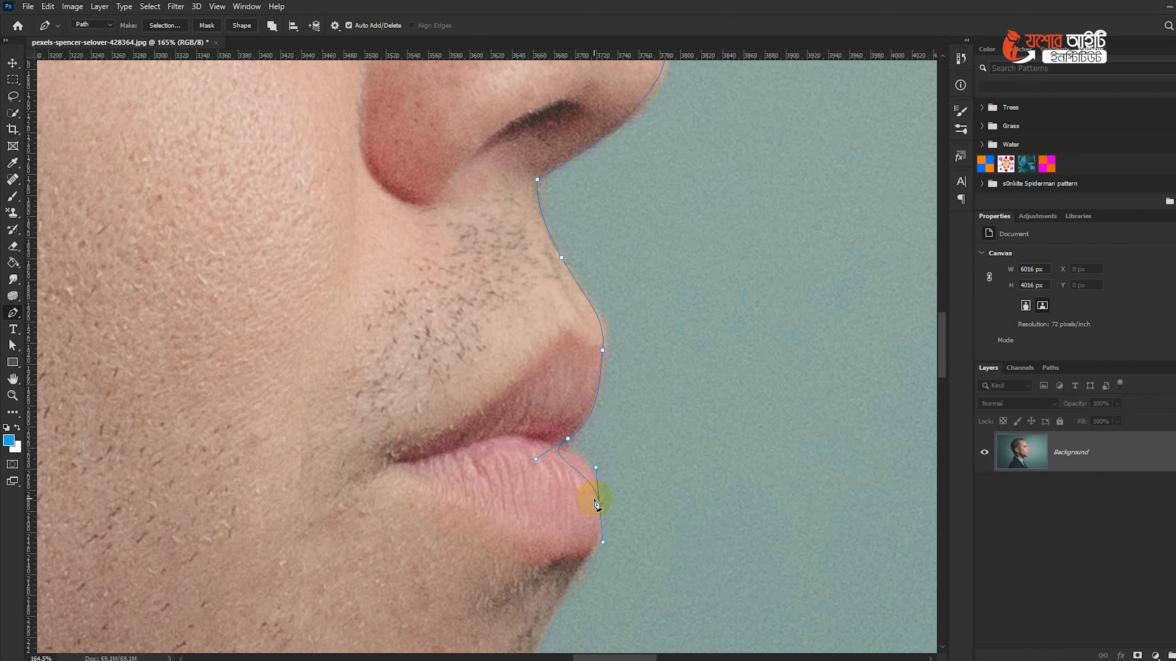
left_click(569, 444, "alt")
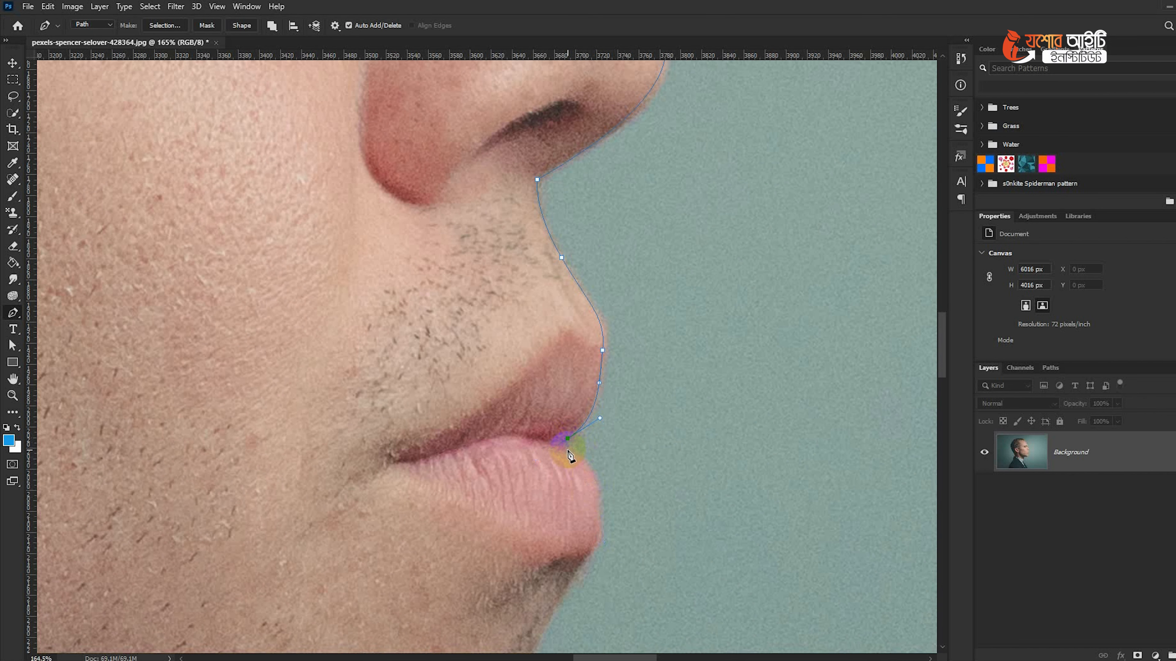
left_click(601, 538)
left_click_drag(579, 593, 643, 232)
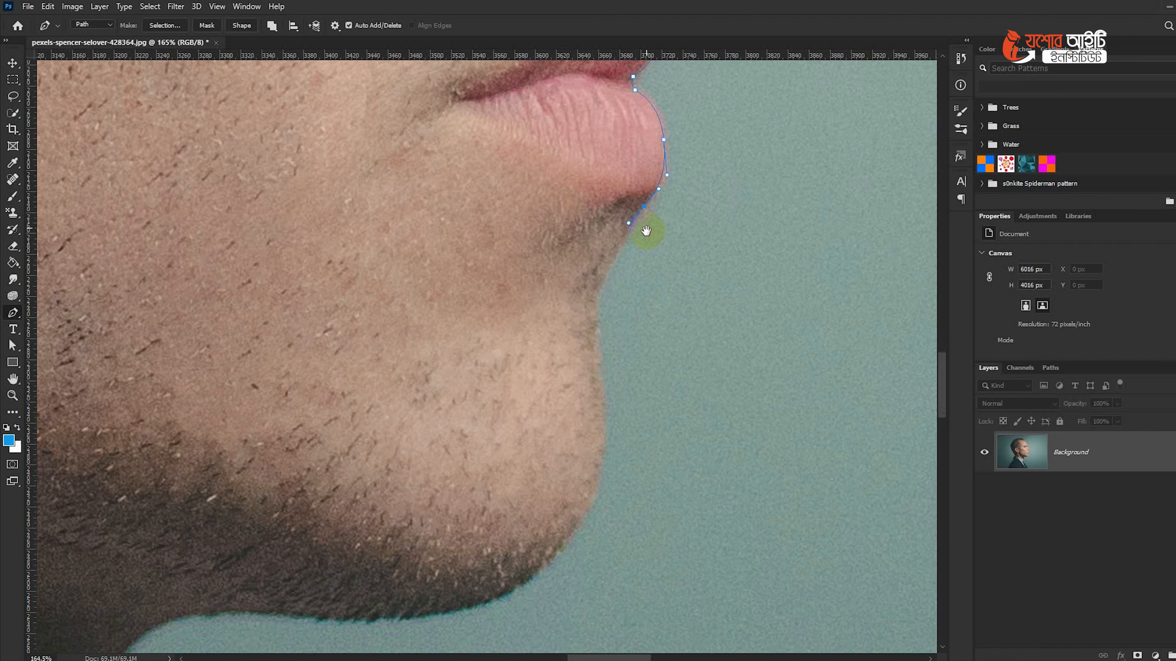
Step: Trace the path around the chin and along the underside of the jaw to the throat
left_click_drag(597, 374, 601, 385)
left_click_drag(583, 510, 552, 558)
left_click_drag(645, 468, 849, 207)
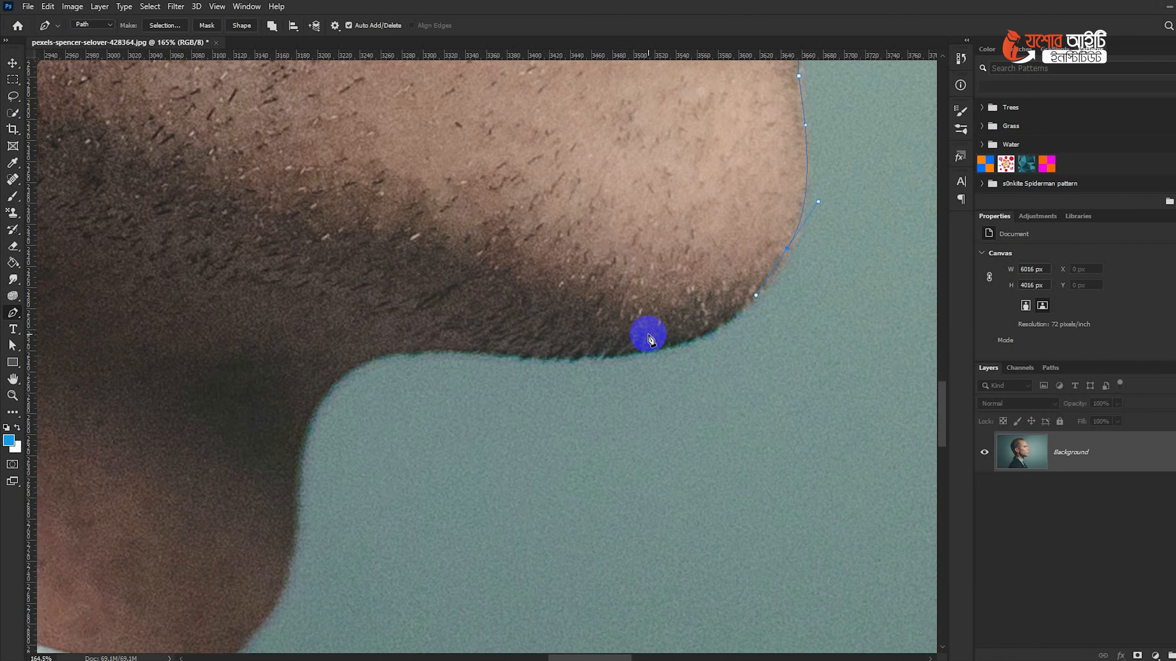
left_click_drag(618, 355, 514, 366)
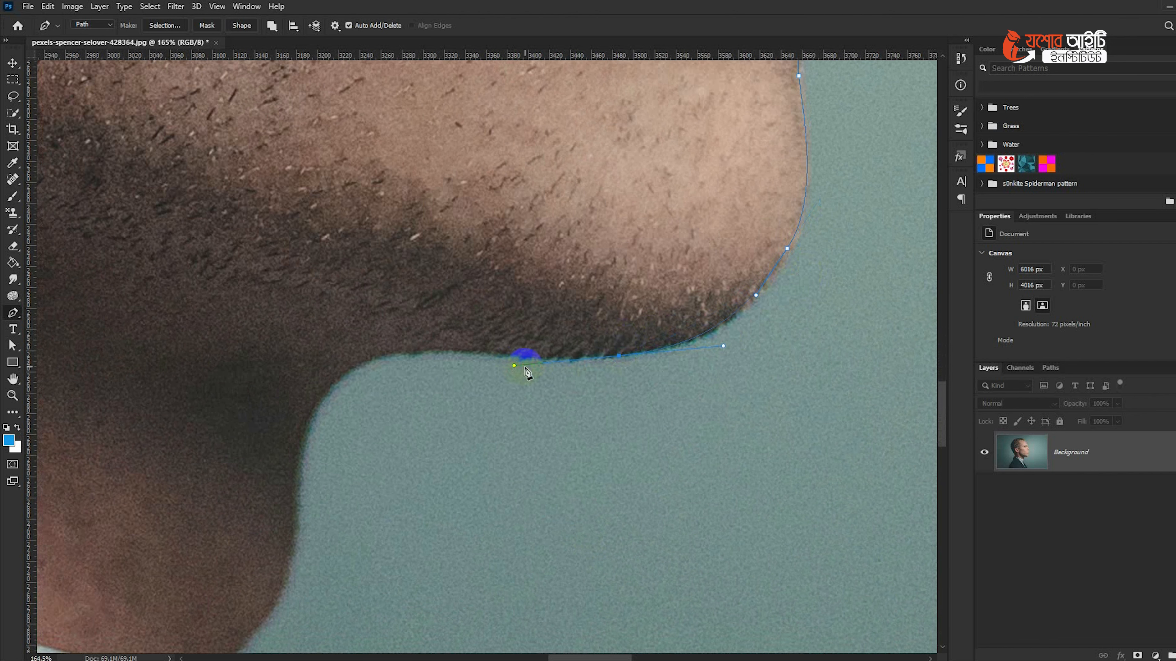
left_click_drag(368, 358, 619, 317)
Step: Continue the path down the front of the neck and along the white turtleneck to the jacket's far lapel
left_click_drag(586, 365, 645, 248)
left_click(551, 419)
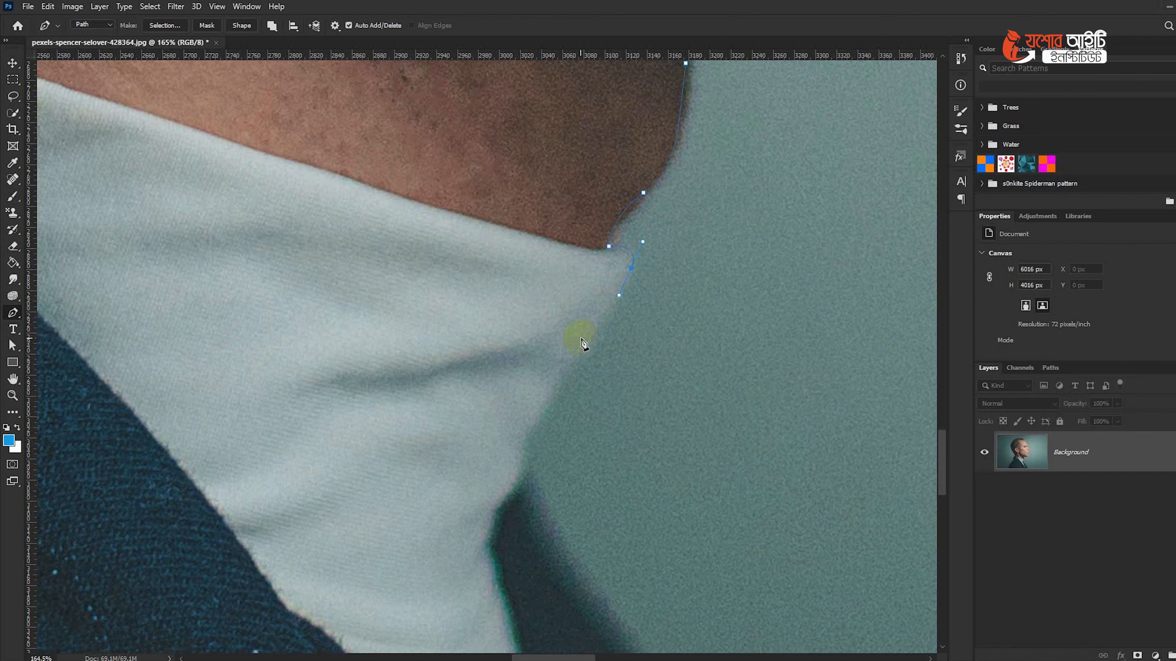
left_click_drag(563, 369, 547, 389)
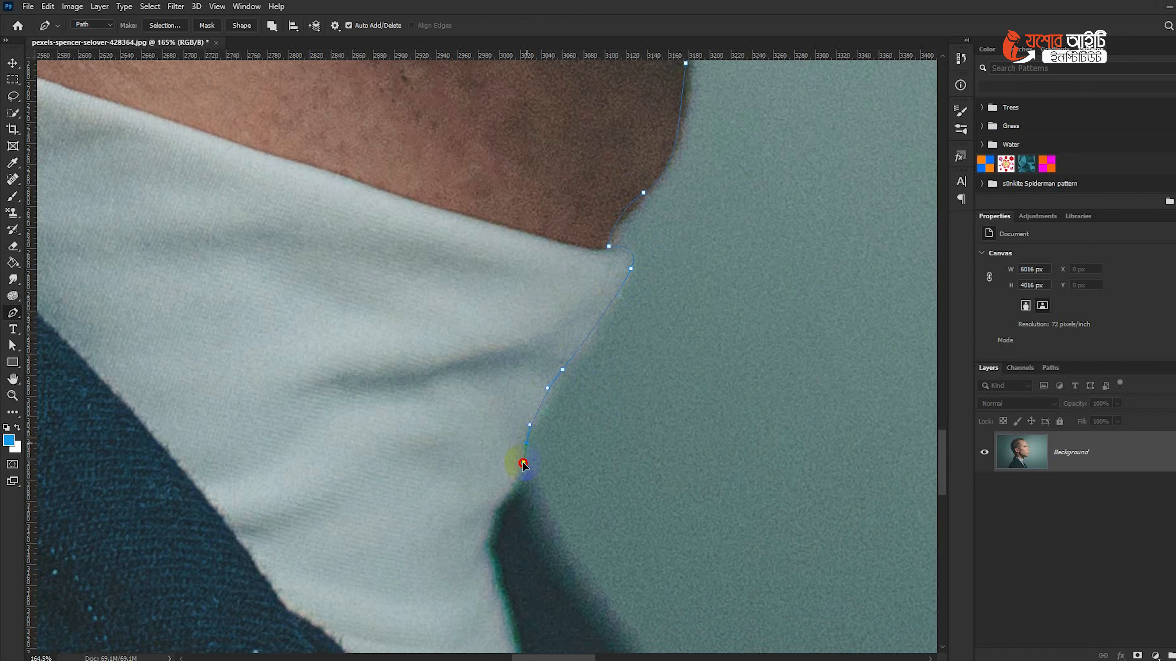
Step: Trace the jacket's front edge to just below the photo's bottom border and close the path at its starting anchor
scroll(537, 498, "down", 8)
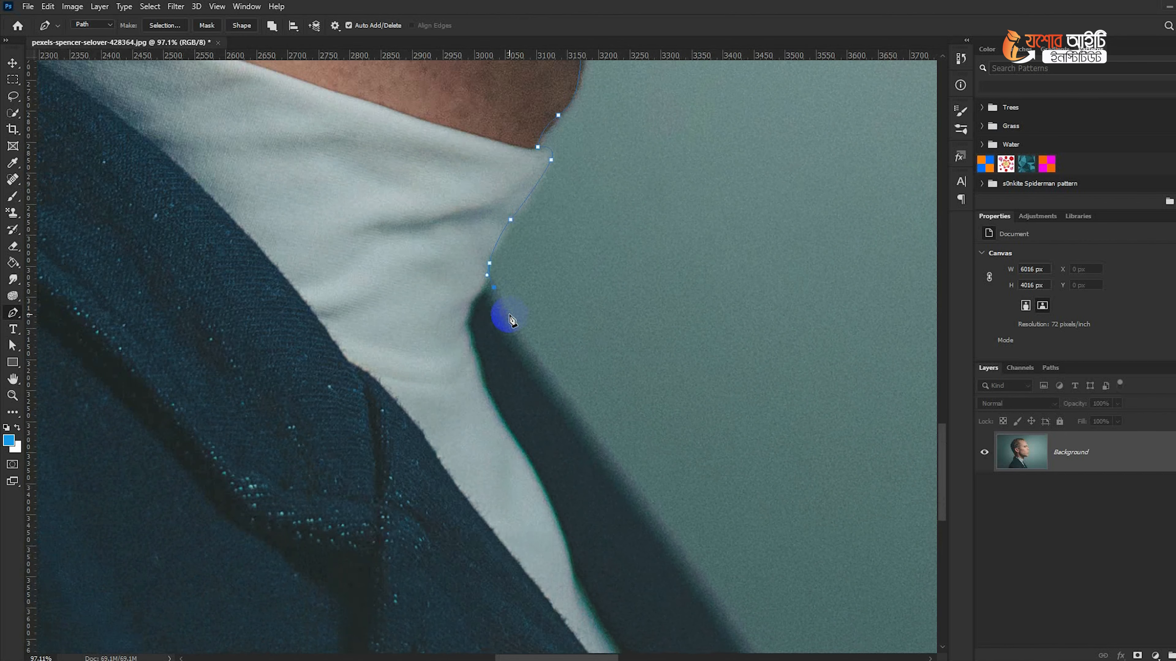
left_click(612, 456)
left_click(645, 521)
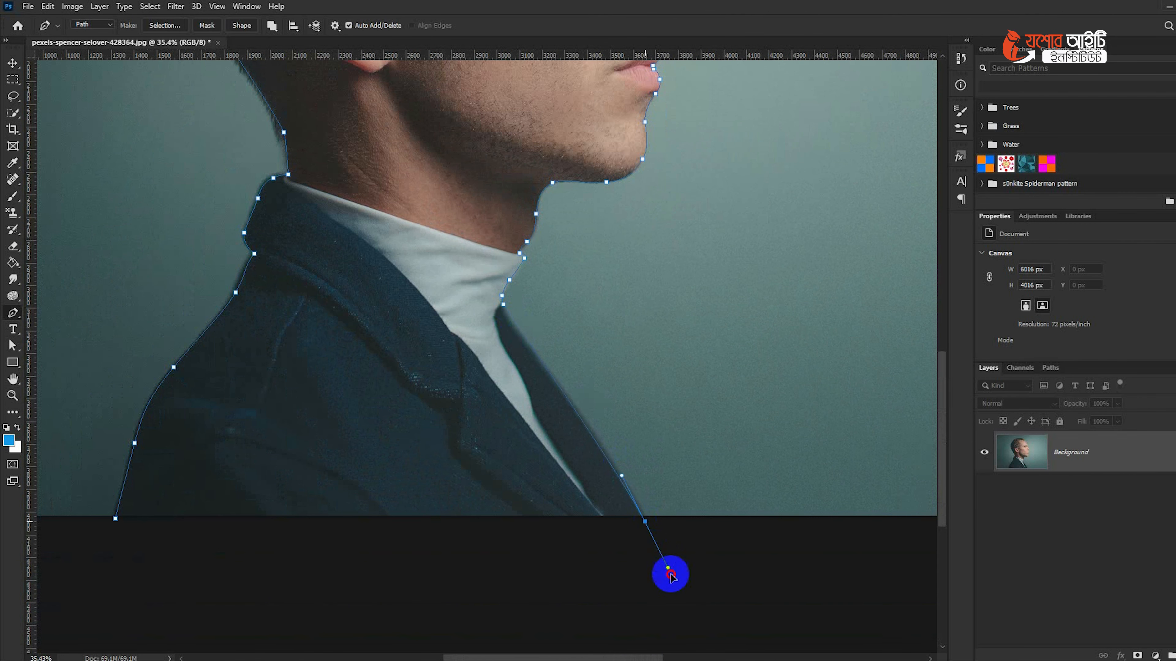
left_click(677, 588)
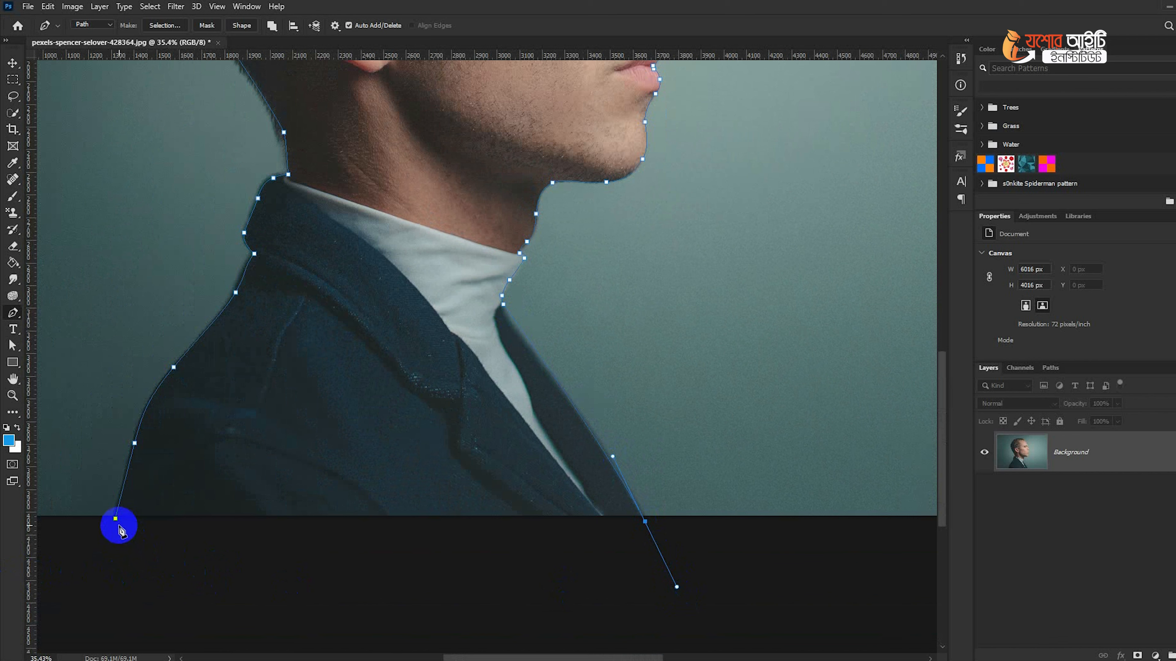
left_click_drag(117, 523, 115, 514)
key("ctrl+0")
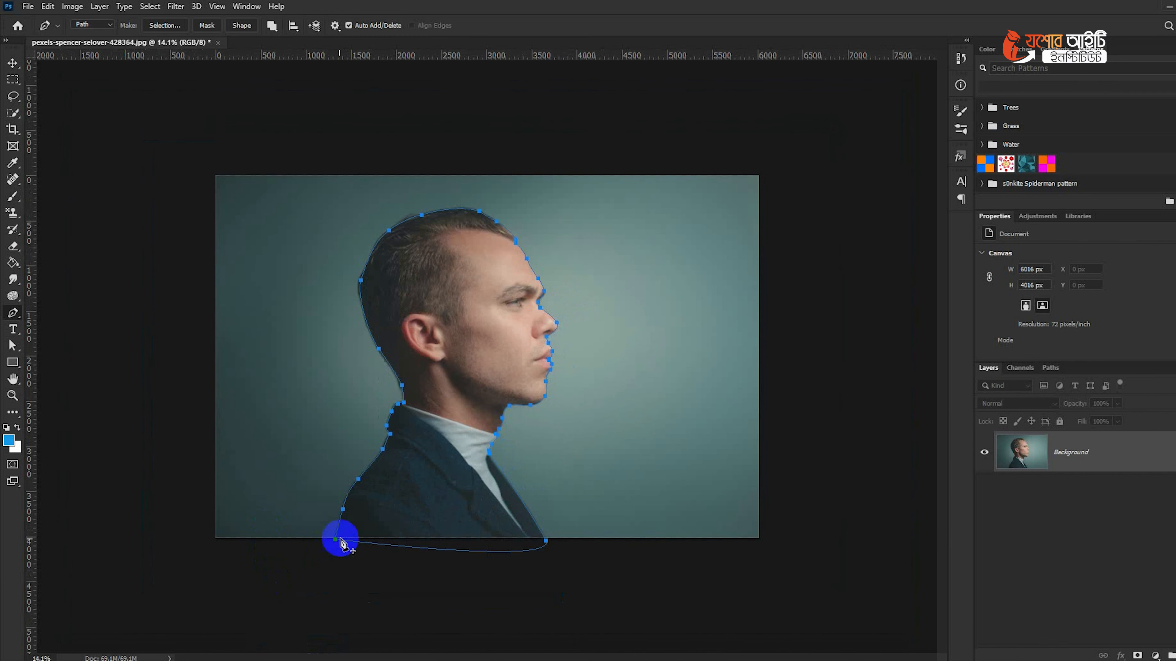
Step: Convert the closed path around the man into a selection
right_click(605, 250)
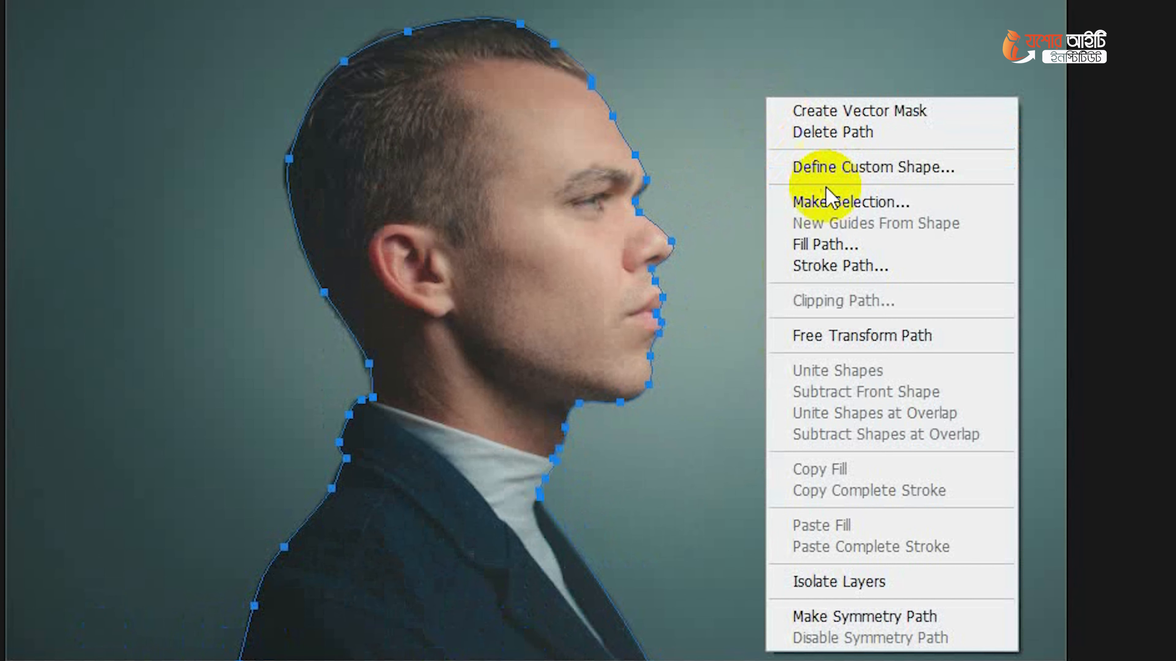
left_click(838, 204)
left_click(908, 164)
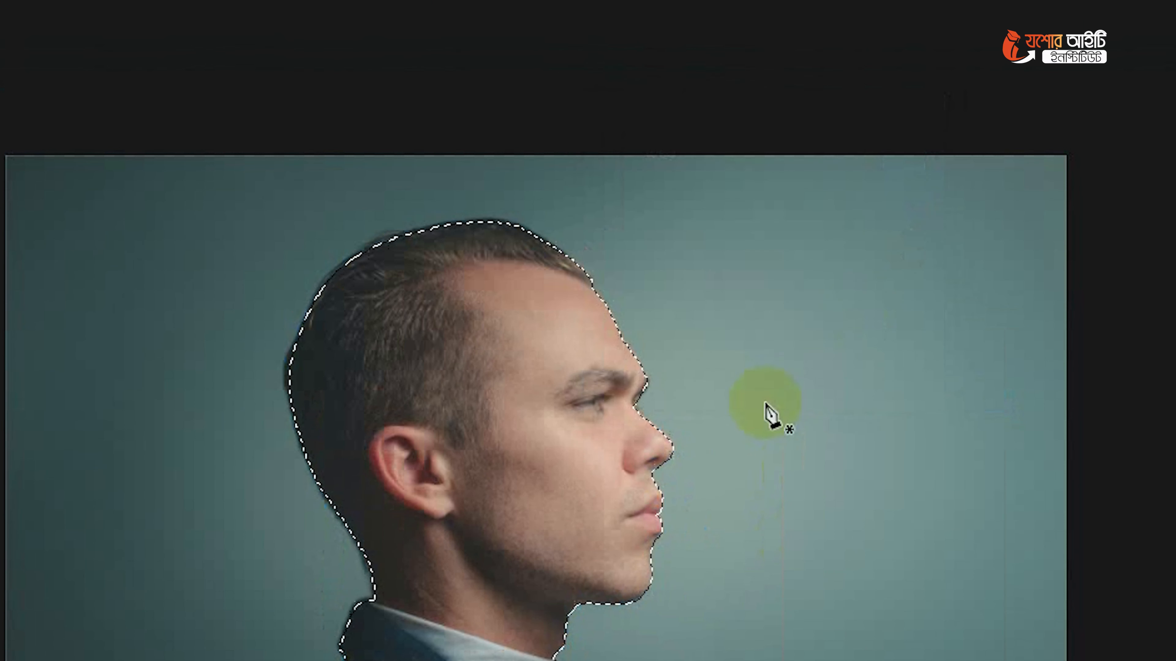